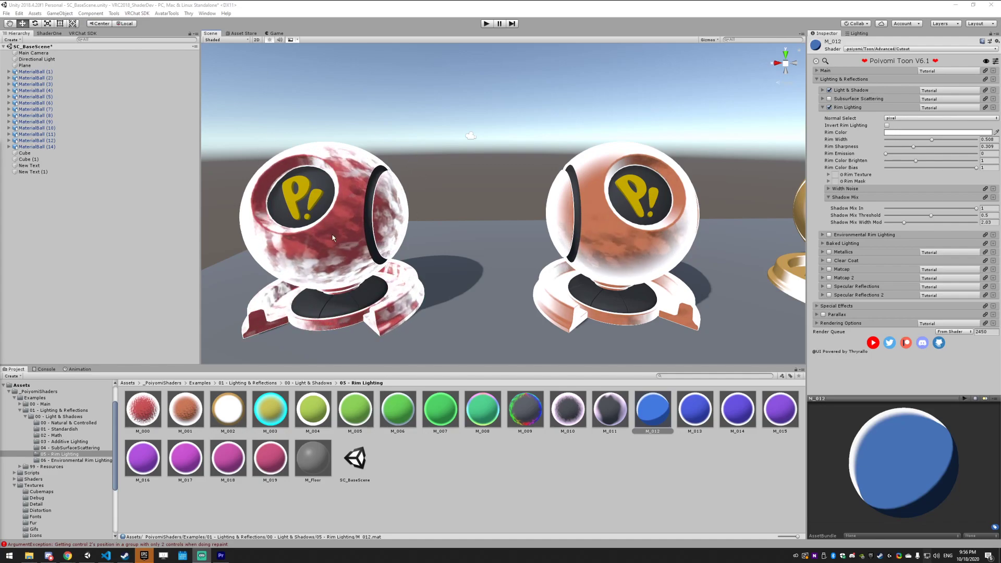
Step: View the vertex and pixel options of Normal Select in material M_012's rim lighting without changing the choice
right_drag(481, 228, 474, 230)
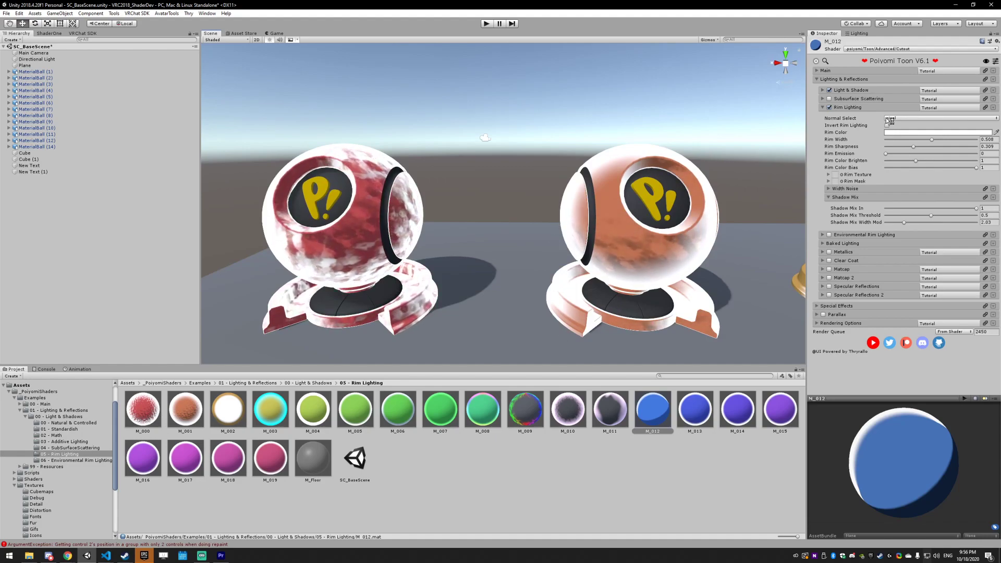
click(907, 119)
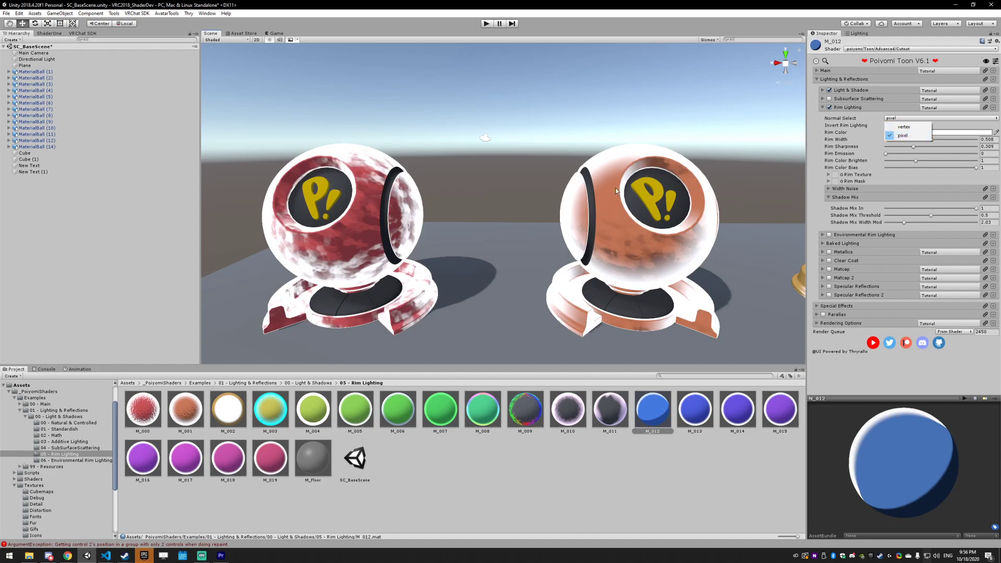
click(866, 122)
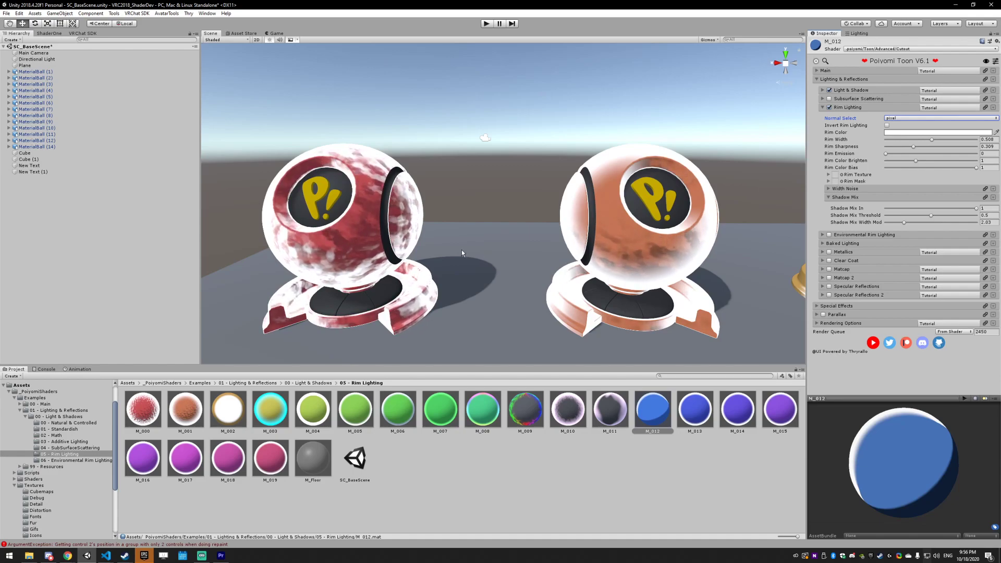
middle_drag(604, 195, 542, 192)
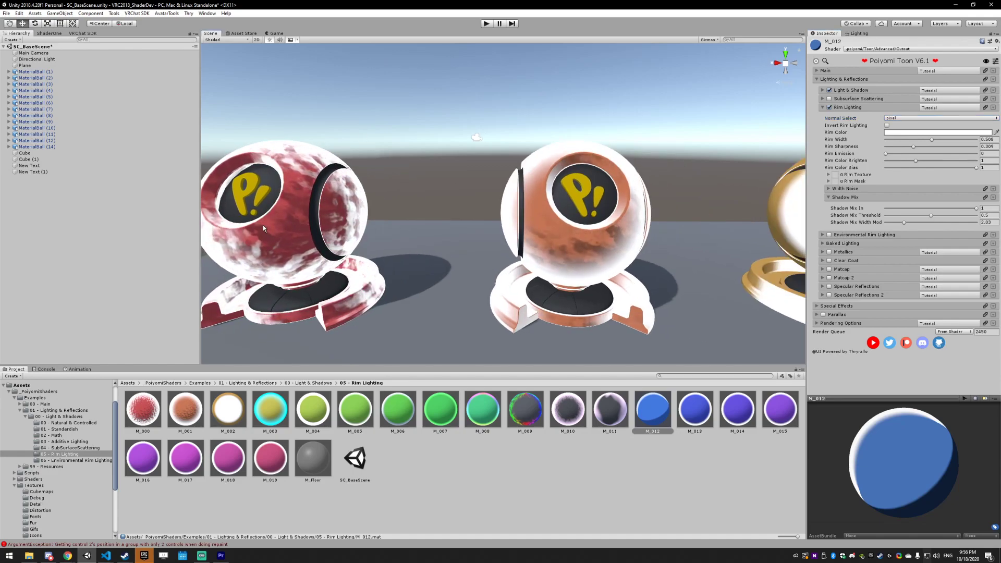
middle_drag(520, 206, 574, 230)
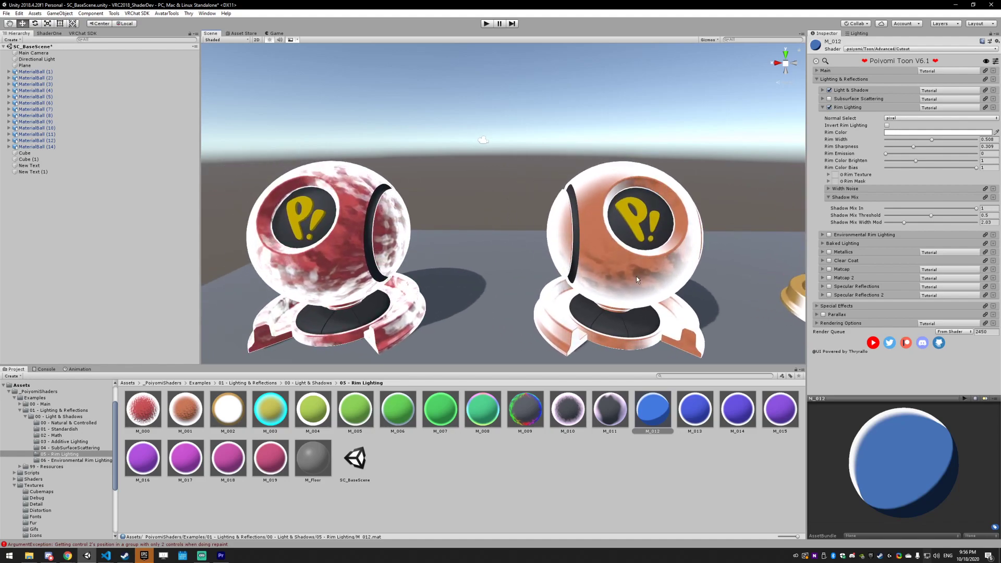
Step: Toggle Invert Rim Lighting on material M_002 several times and leave it disabled
middle_drag(652, 200, 250, 242)
click(229, 412)
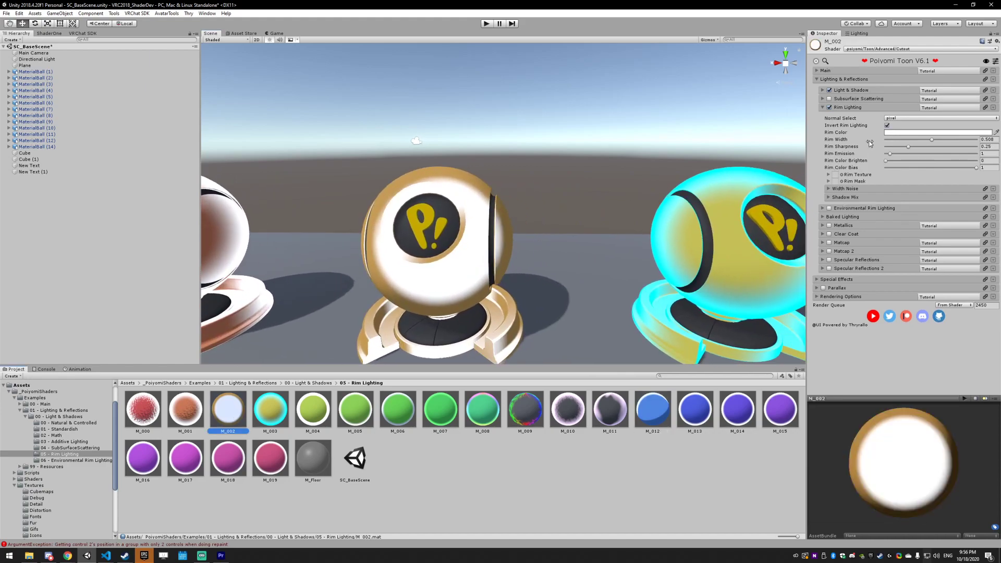
click(887, 125)
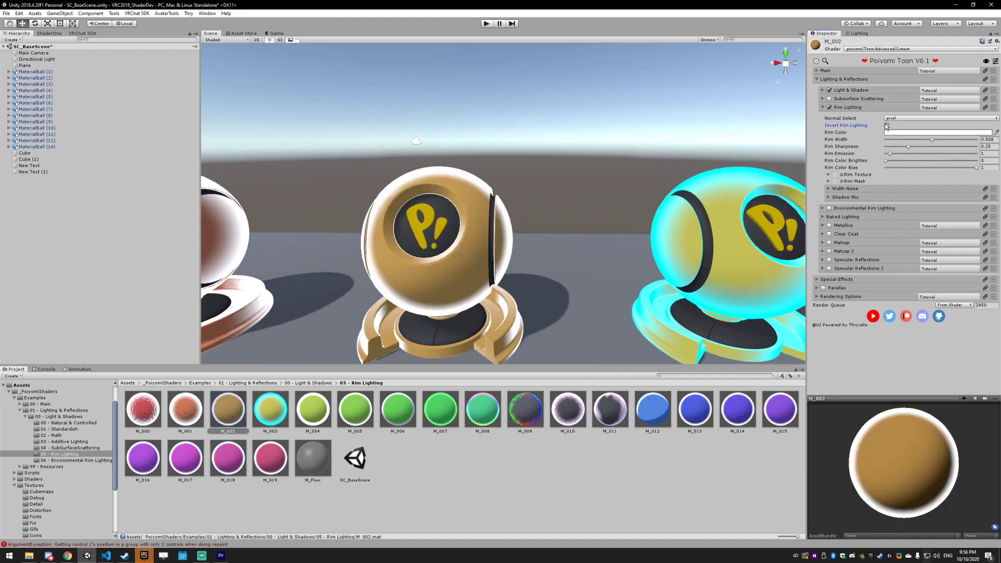
click(886, 125)
click(886, 126)
click(886, 126)
click(886, 125)
scroll(559, 249, up, 2)
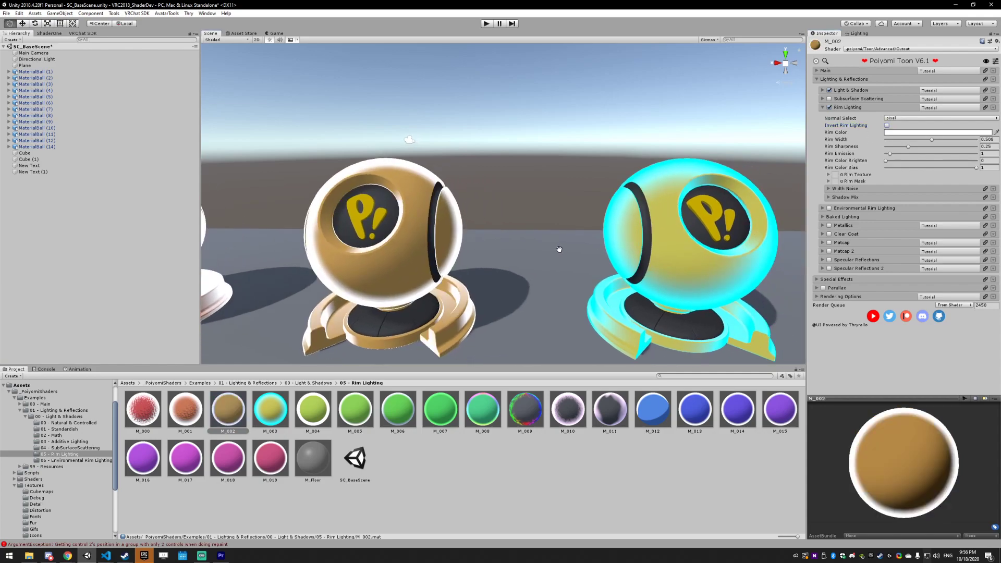
Step: Change the Rim Color of material M_003 to bright green, hexadecimal 00FF17
drag(558, 249, 334, 237)
click(282, 408)
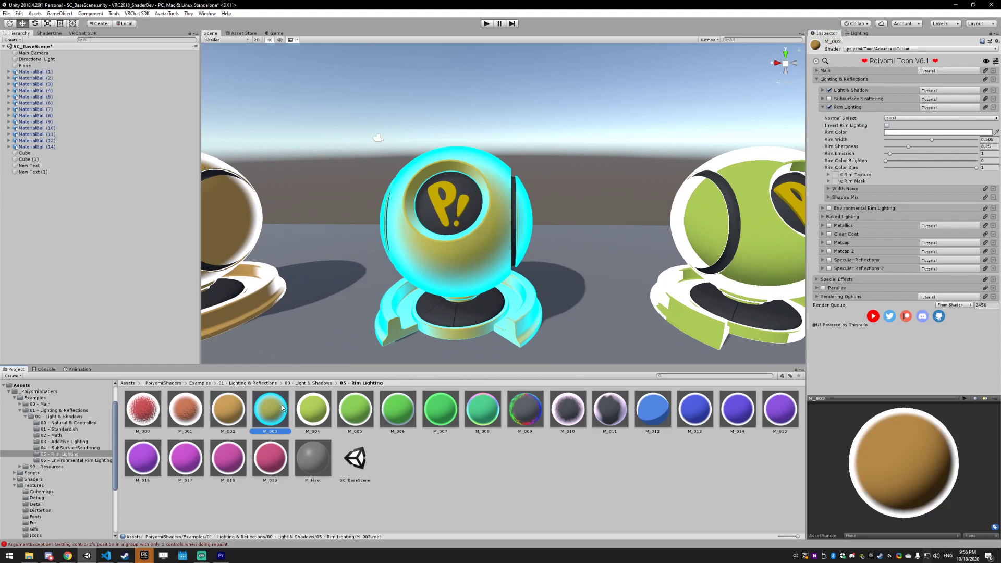
click(891, 132)
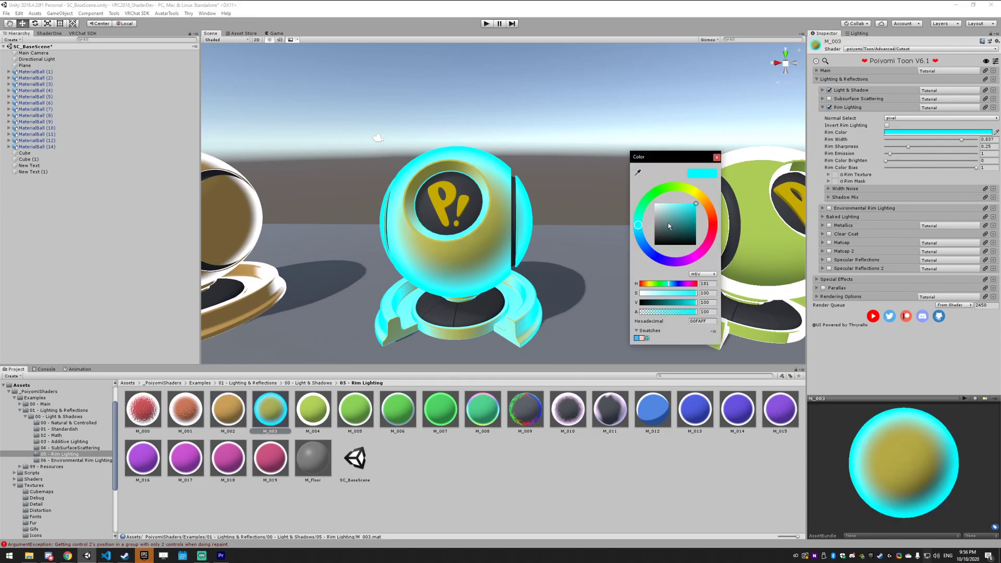
drag(630, 224, 671, 187)
drag(677, 219, 651, 192)
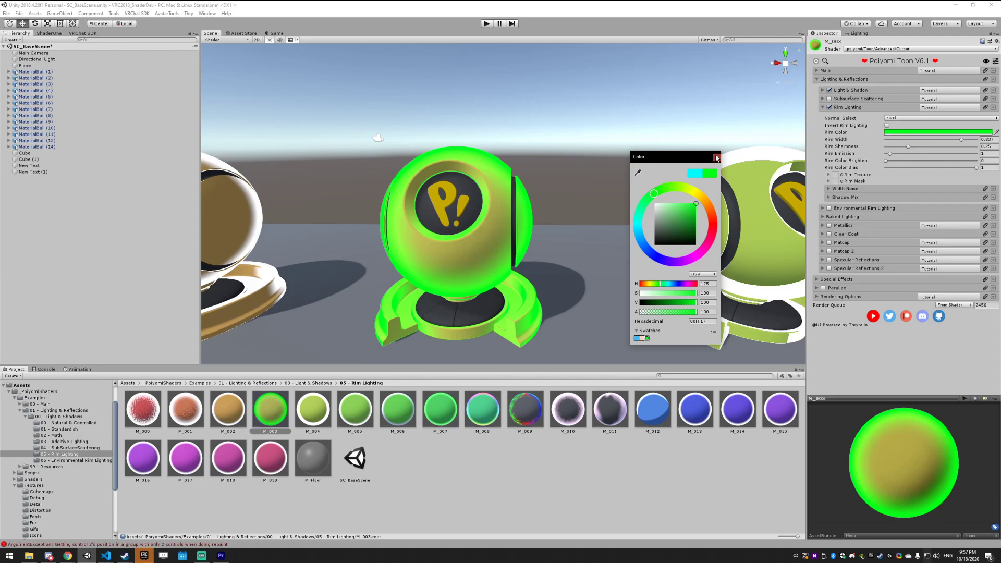
click(716, 157)
Step: Set the Rim Width of material M_004 to 0.639
middle_drag(690, 207, 581, 208)
right_drag(634, 215, 602, 212)
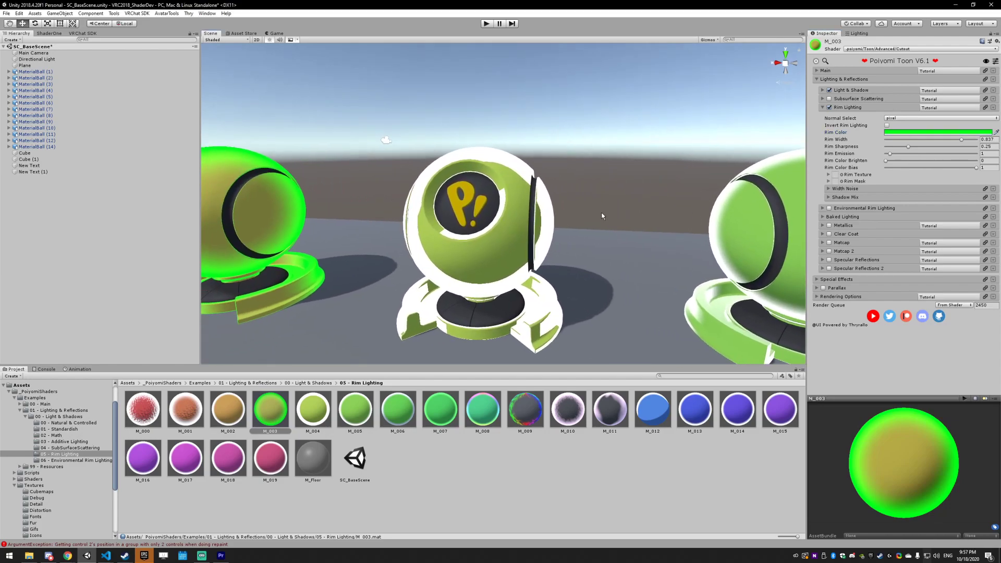
drag(964, 141, 959, 144)
click(308, 417)
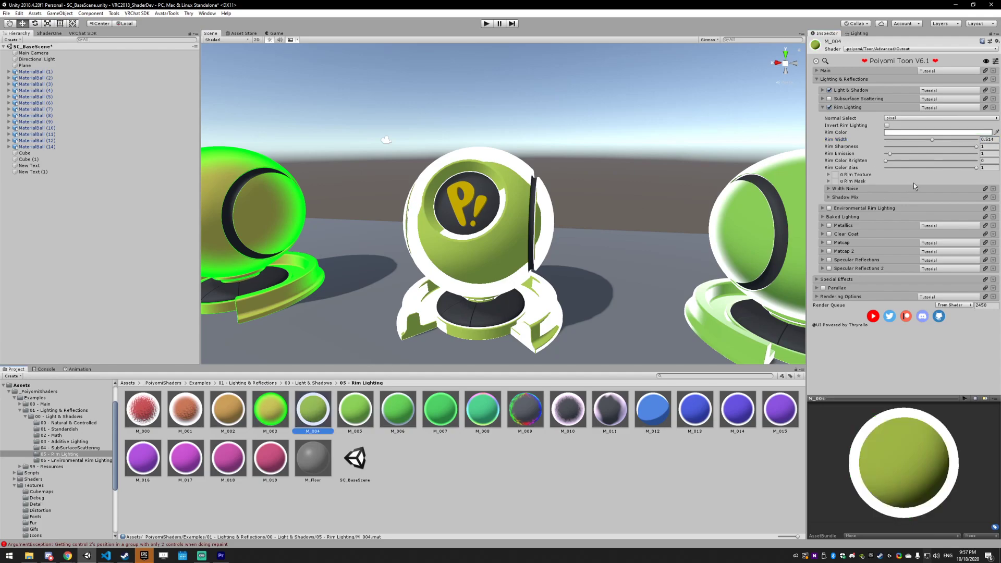
mouse_move(935, 143)
mouse_down()
mouse_move(974, 142)
mouse_move(883, 151)
mouse_move(1000, 151)
mouse_move(943, 149)
mouse_up()
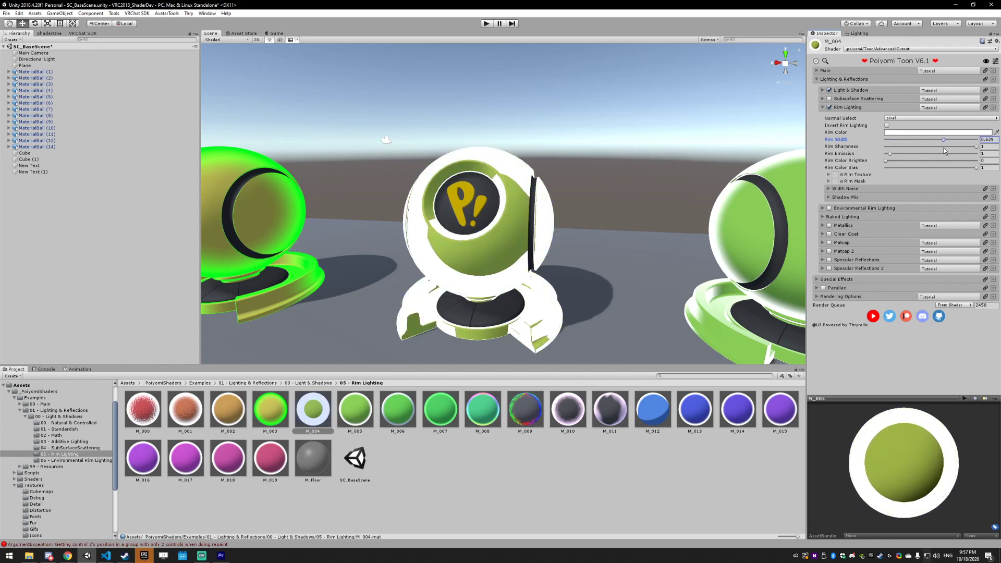
Step: Test the rim extremes on material M_005 and settle on a Rim Width of 0.406 and a Rim Sharpness of 0.271
middle_drag(693, 235, 591, 241)
click(354, 412)
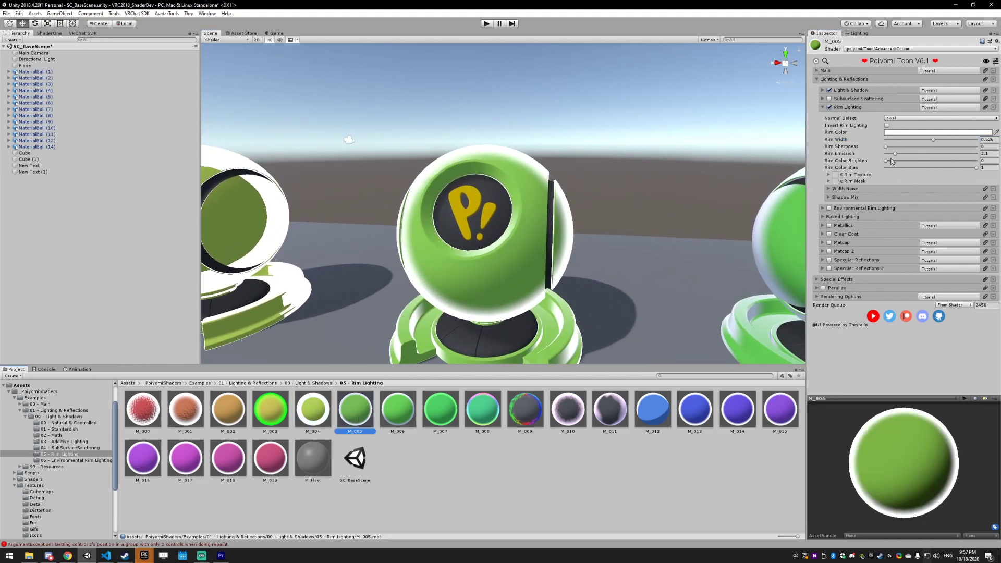
drag(886, 147, 866, 149)
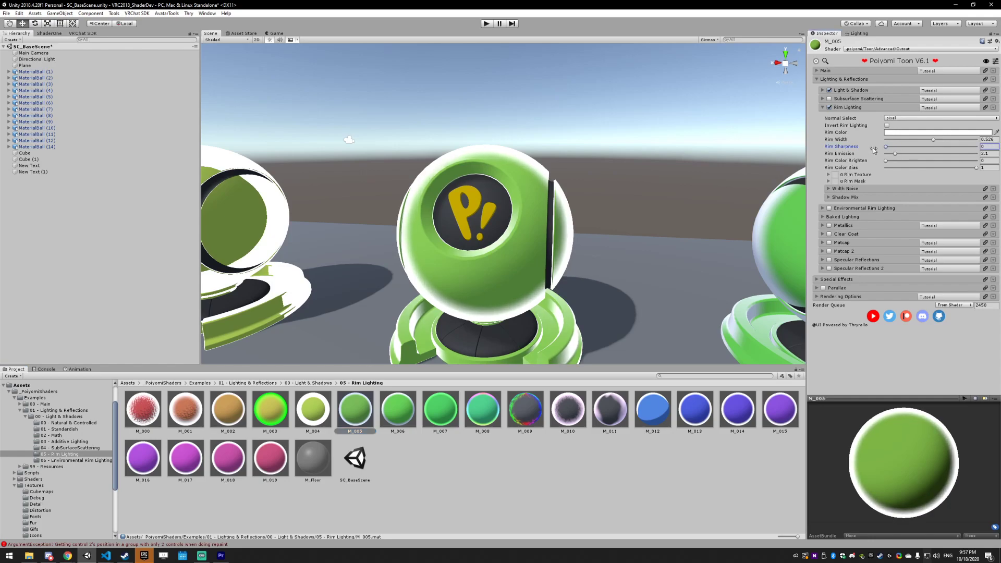
drag(932, 140, 982, 140)
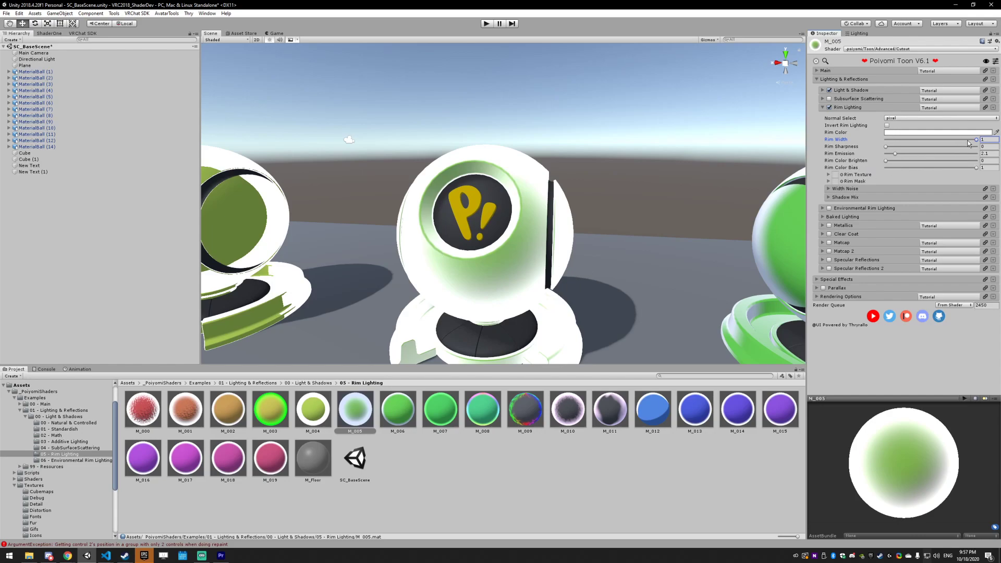
drag(968, 141, 921, 145)
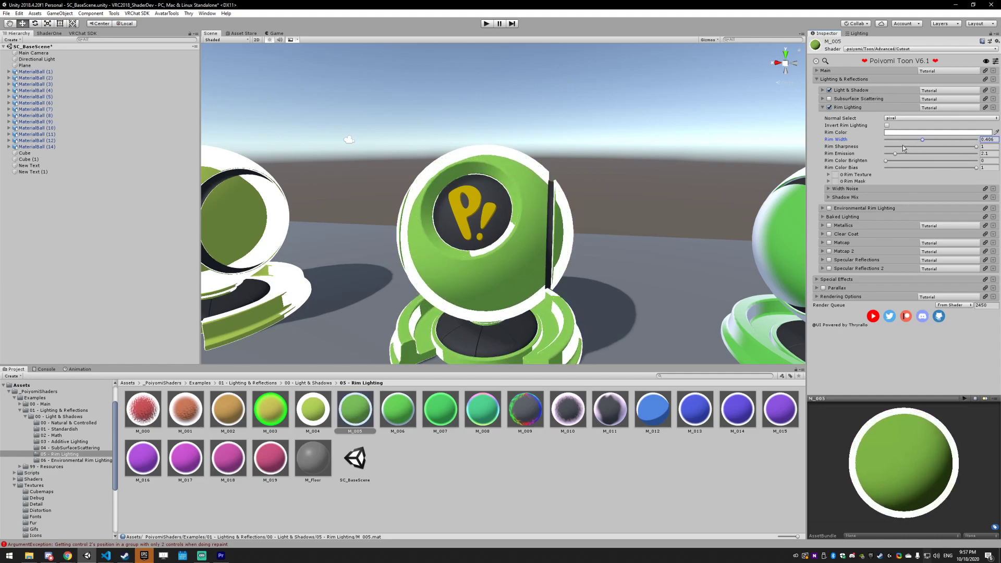
drag(977, 147, 910, 154)
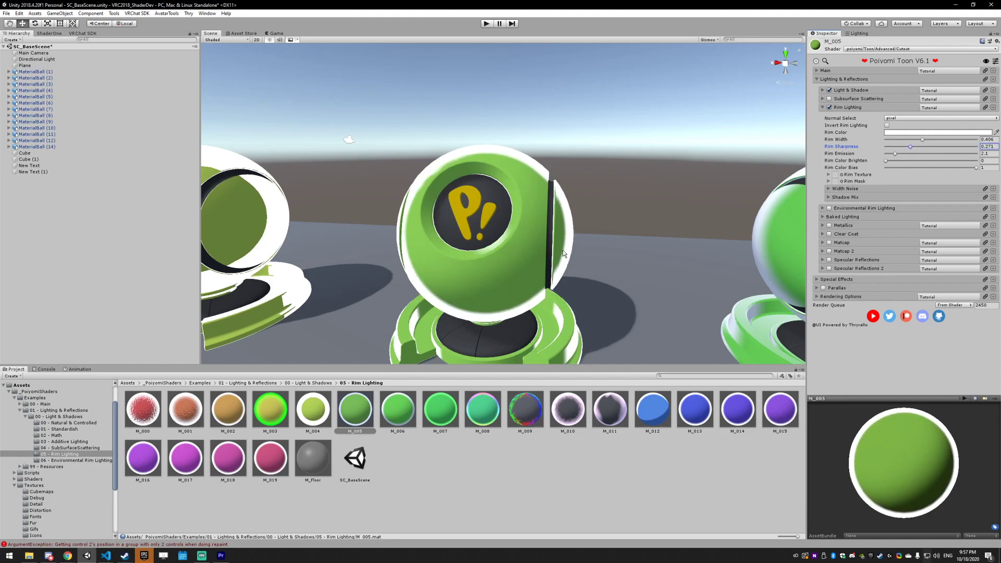
Step: Set the Rim Emission of material M_005 to 3.05
middle_drag(706, 245, 579, 237)
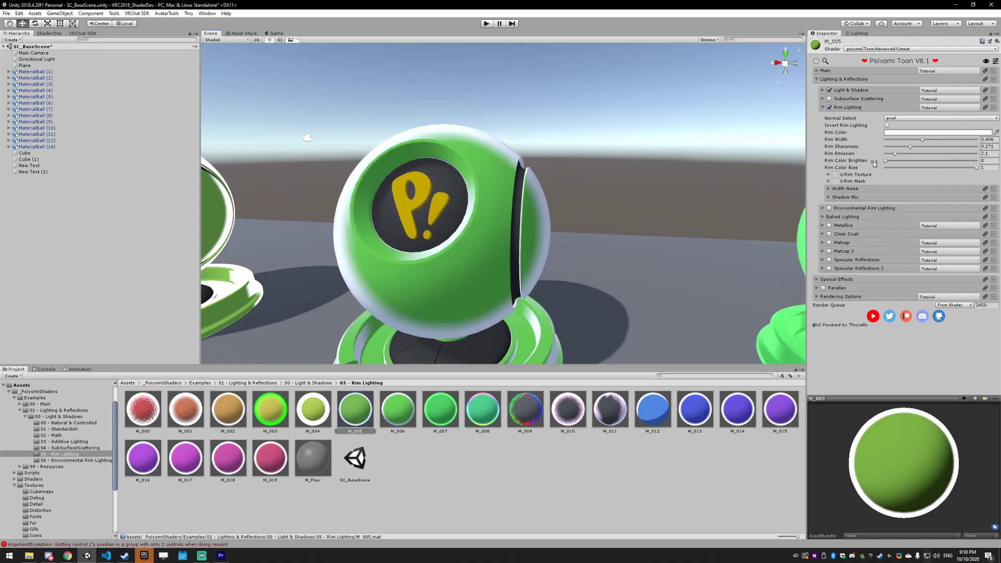
right_drag(571, 208, 542, 208)
drag(895, 155, 901, 157)
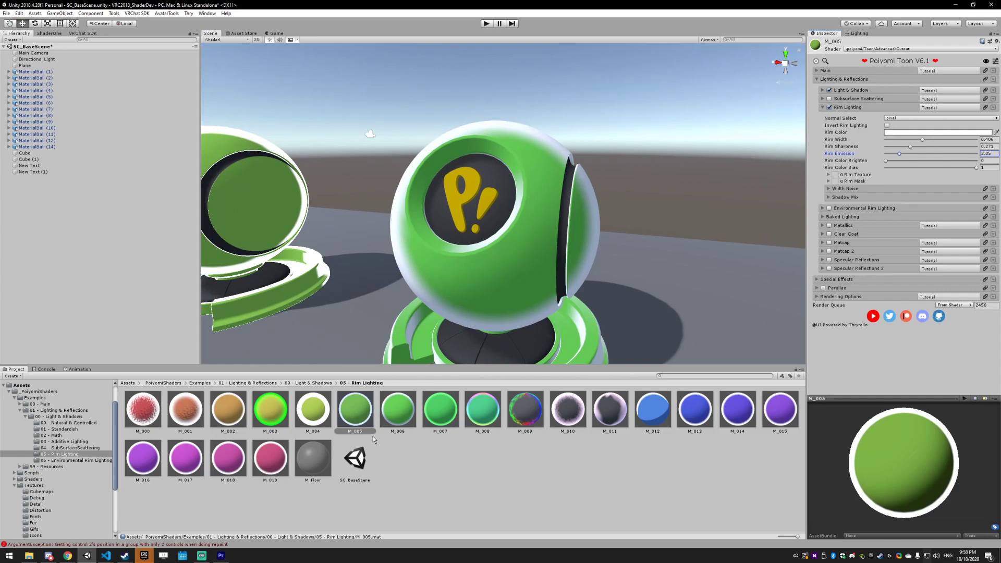
Step: Raise the Rim Emission of material M_006 to 4.05
click(395, 413)
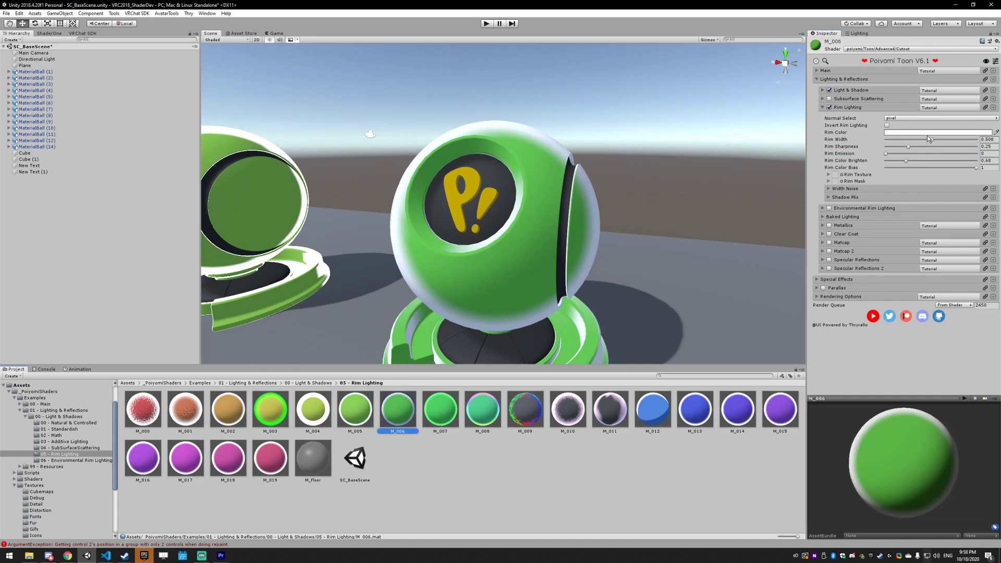
mouse_move(889, 154)
mouse_down()
mouse_move(918, 154)
mouse_move(860, 156)
mouse_move(904, 158)
mouse_up()
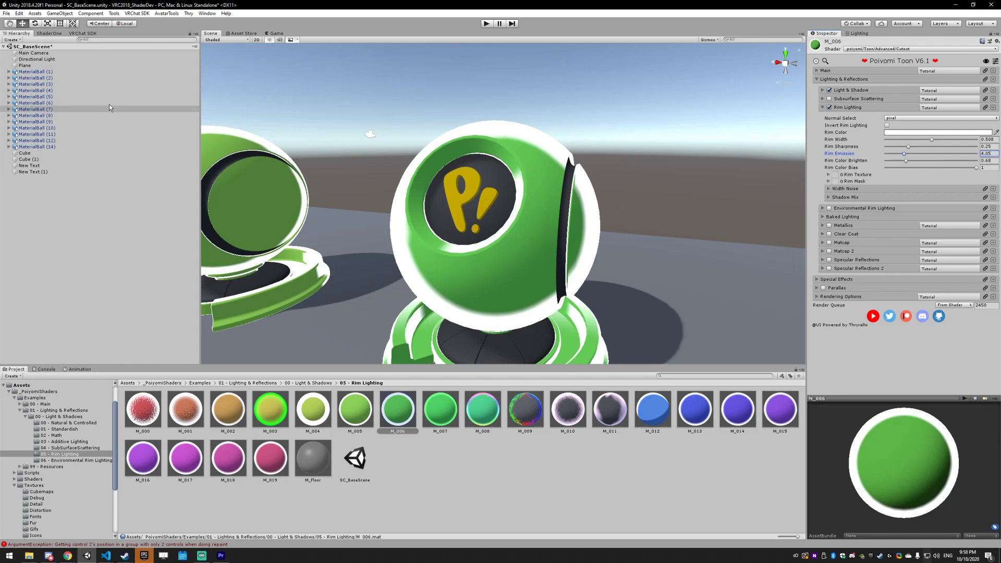
Step: Darken the scene by disabling the Directional Light and setting the Environment Lighting Intensity Multiplier to 0
click(77, 60)
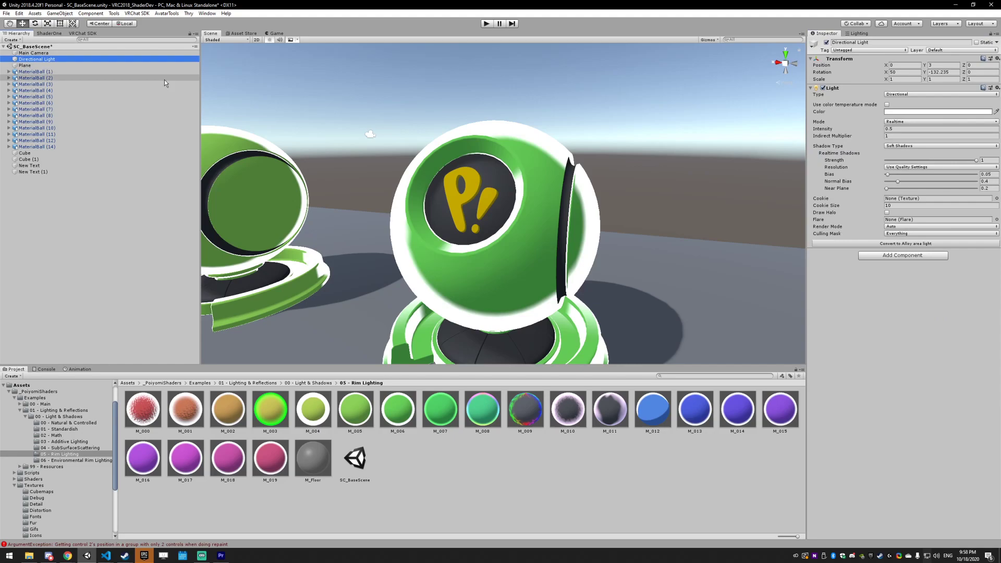
click(827, 43)
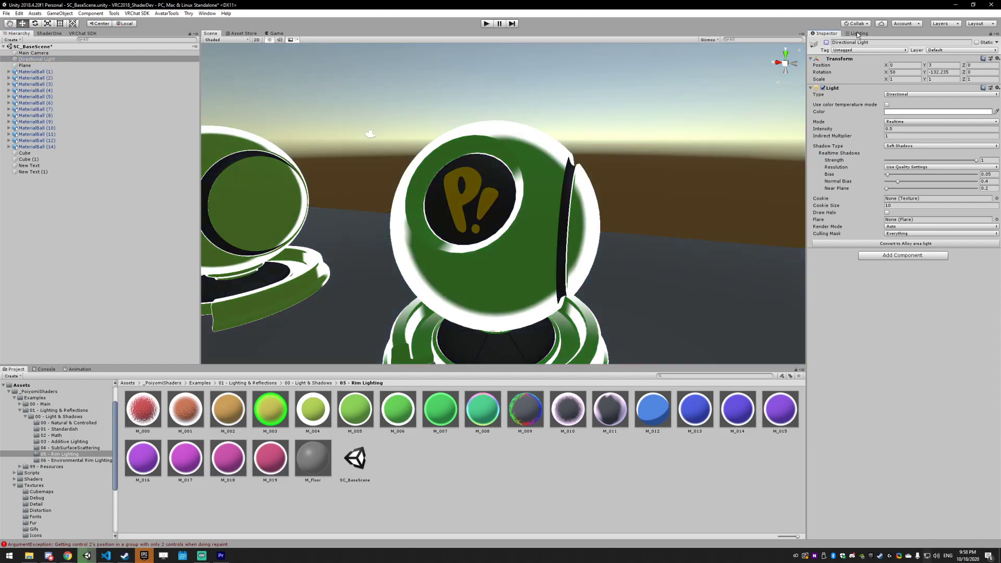
click(858, 33)
drag(893, 92, 870, 93)
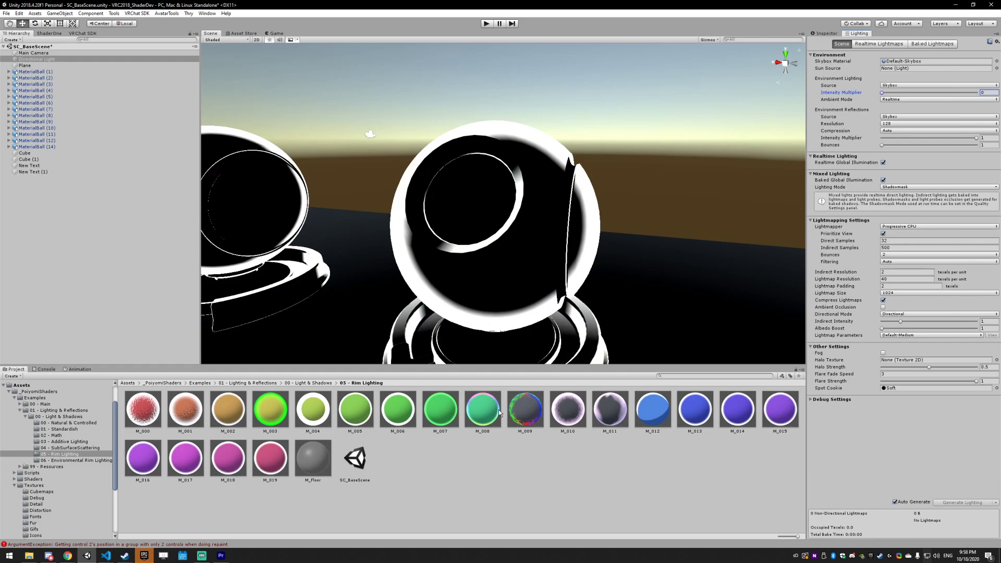
Step: Set material M_006's Rim Emission to 0 and its Rim Color Brighten to 0.59
click(362, 404)
click(392, 412)
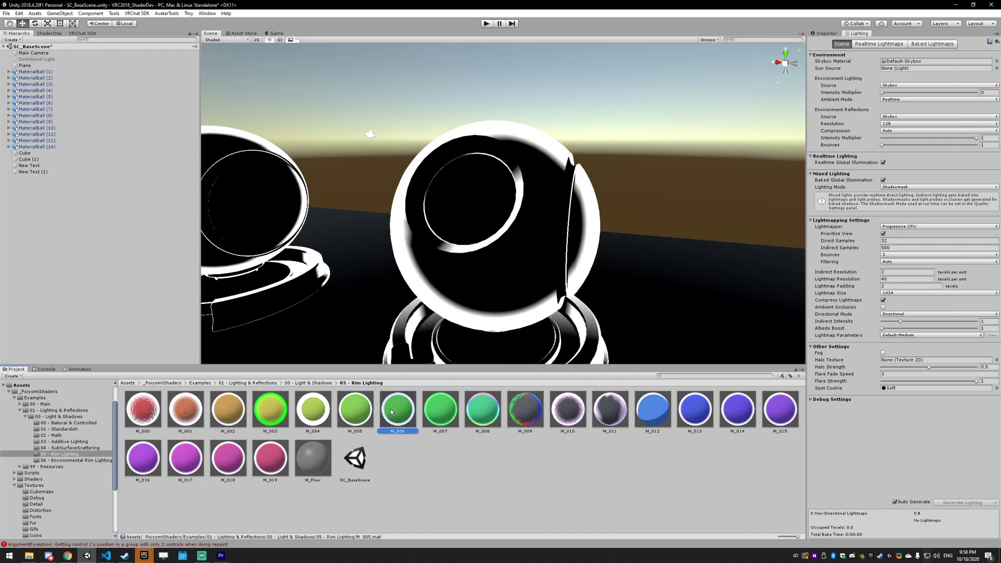
click(827, 34)
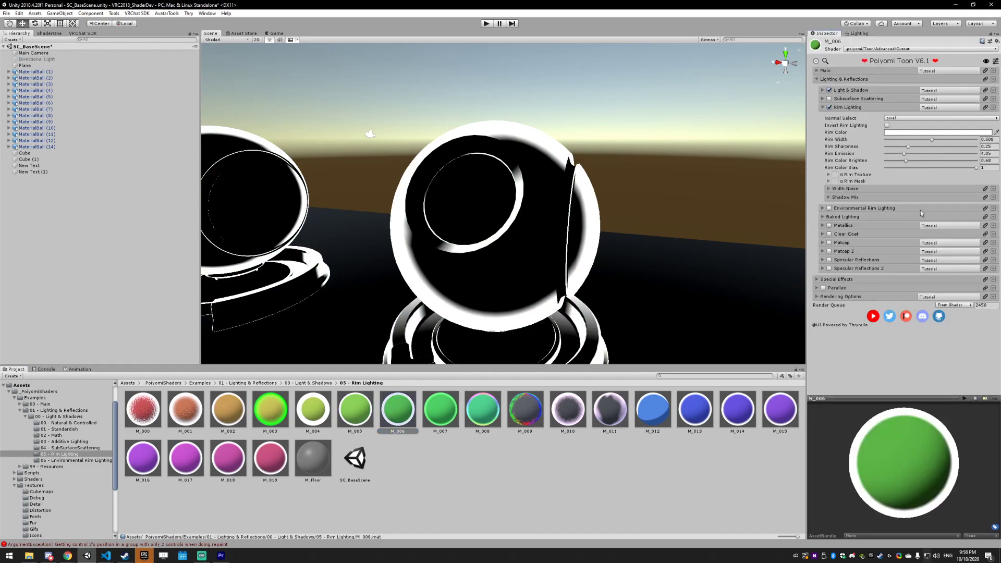
drag(904, 154, 880, 155)
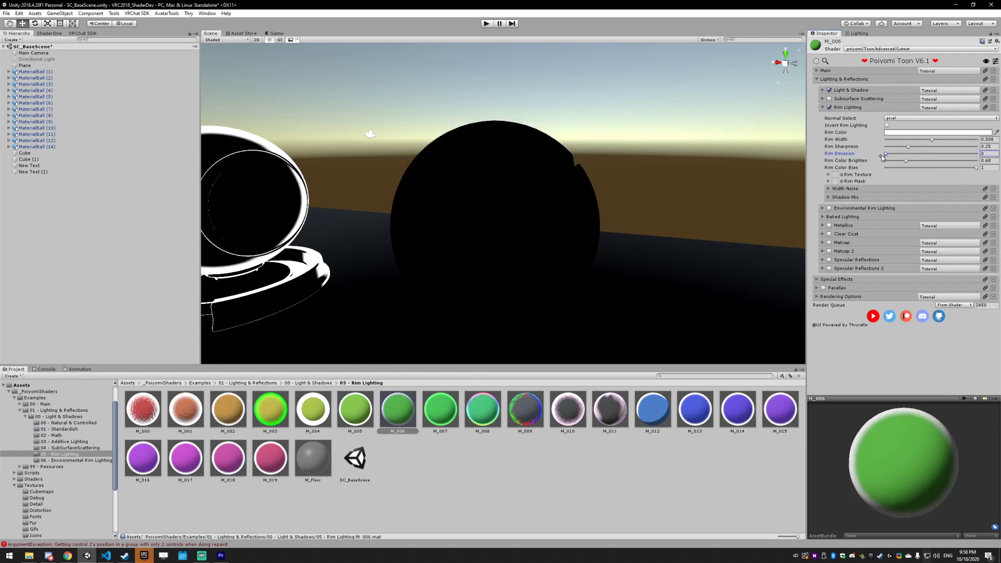
mouse_move(882, 156)
mouse_down()
mouse_move(895, 152)
mouse_move(884, 150)
mouse_up()
mouse_move(908, 160)
mouse_down()
mouse_move(934, 164)
mouse_move(903, 168)
mouse_up()
Step: Restore the scene lighting by setting the Environment Lighting Intensity Multiplier to 1 and re-enabling the Directional Light
click(859, 33)
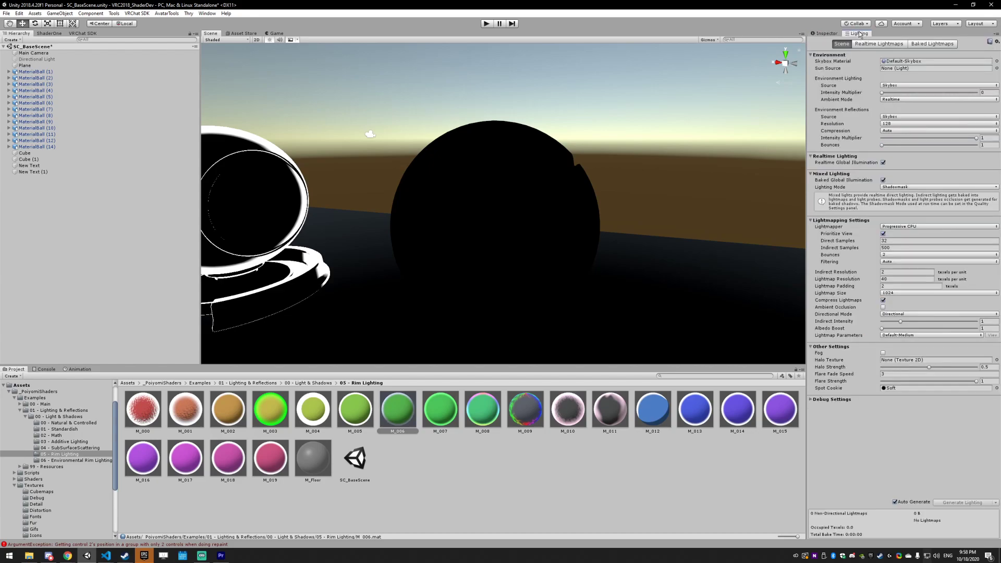
click(982, 91)
text(1)
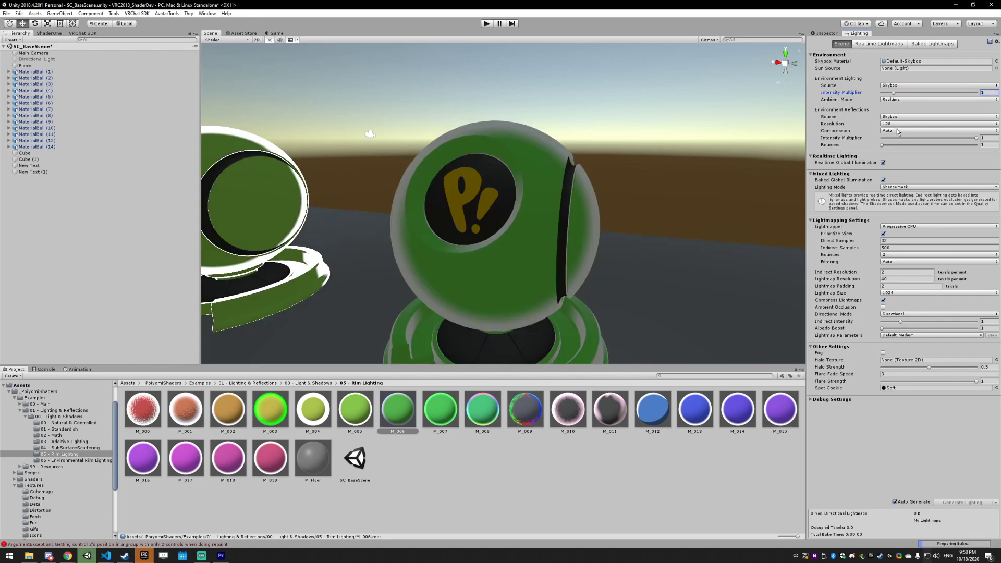
click(59, 60)
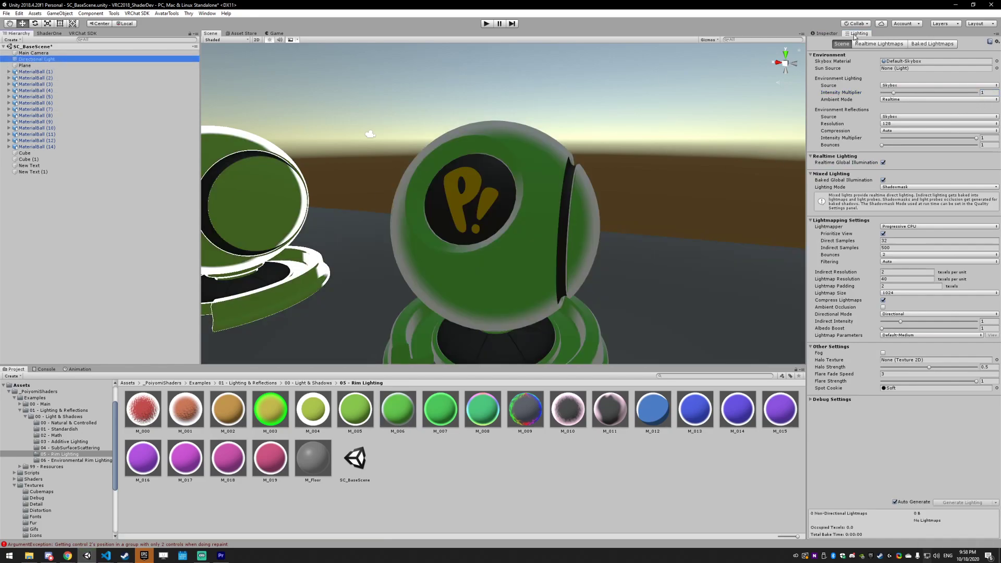
click(824, 33)
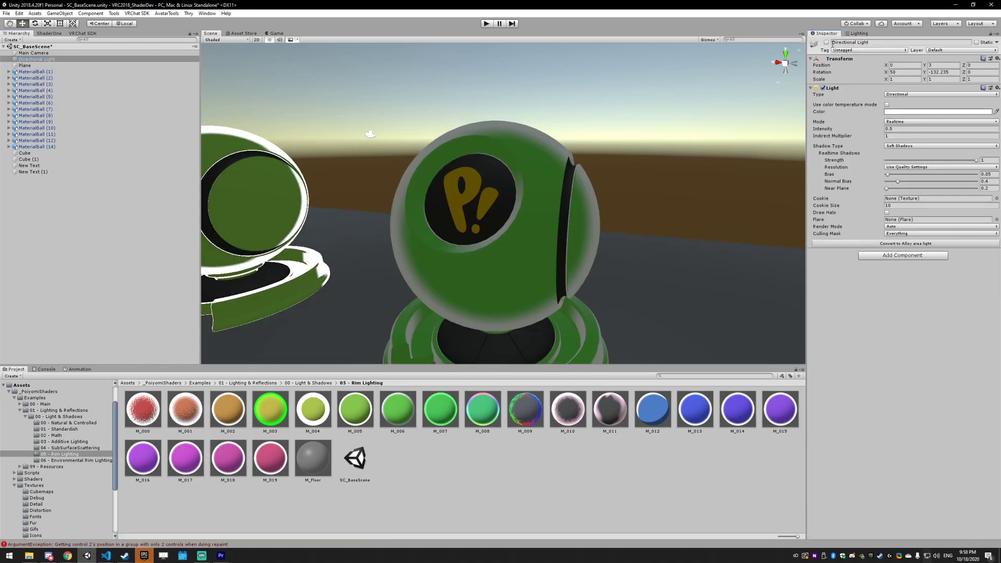
click(826, 43)
Step: Try material M_006's Rim Color Brighten at its maximum of 3 and bring it down to 0
click(381, 415)
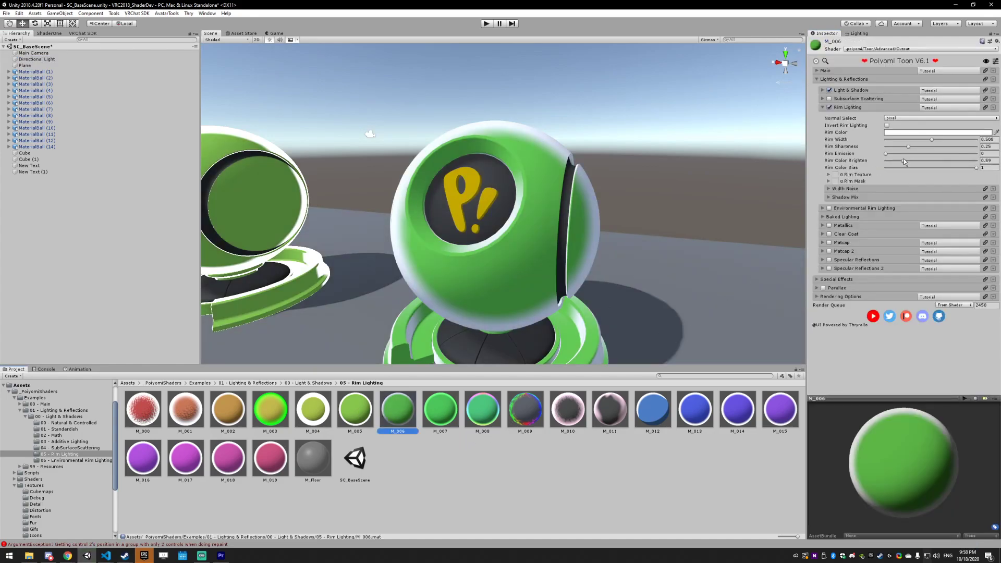
drag(904, 162, 978, 163)
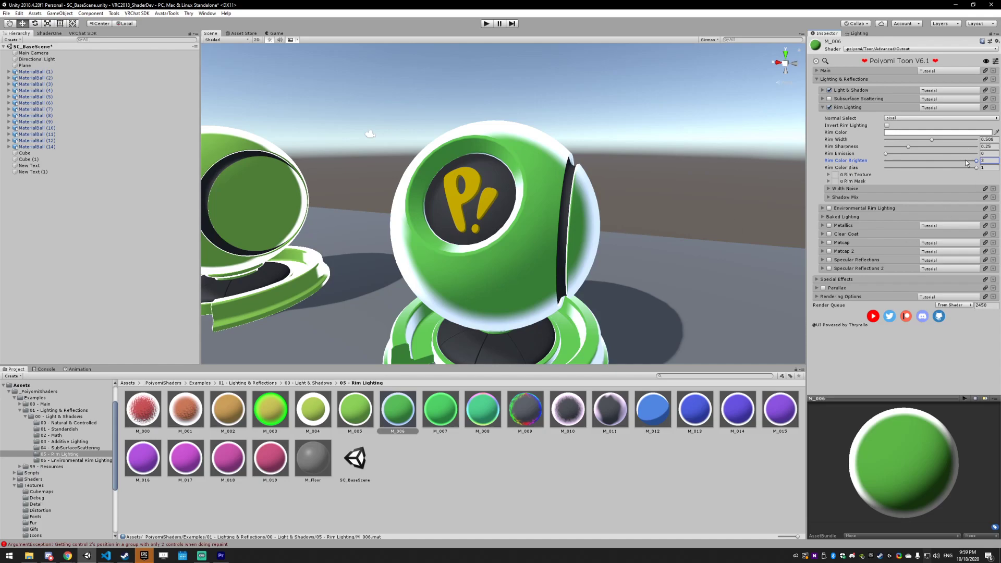
drag(966, 163, 848, 165)
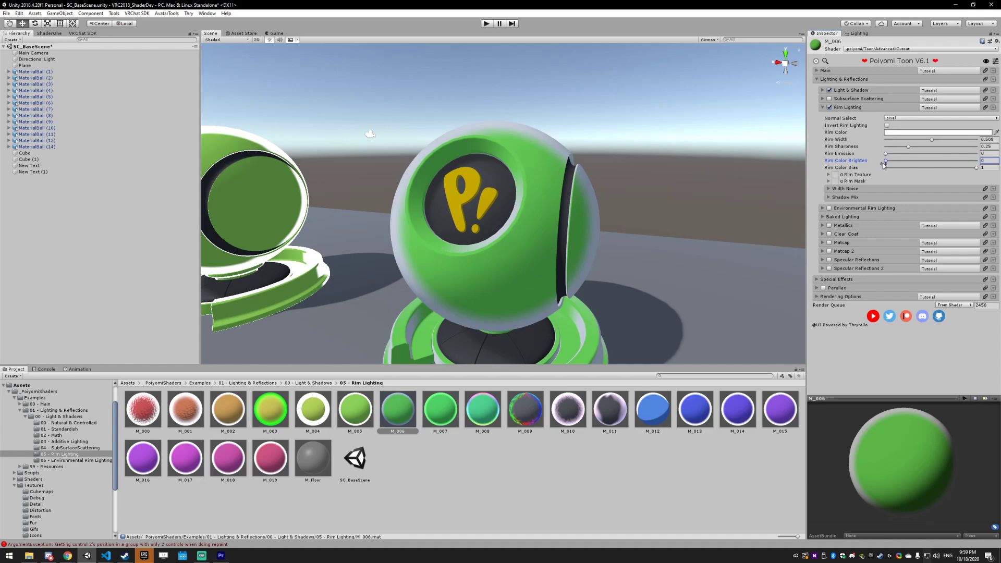
Step: Try a high Rim Emission on material M_006, return it to 0, and set Rim Color Brighten to 0.69
drag(887, 155, 926, 155)
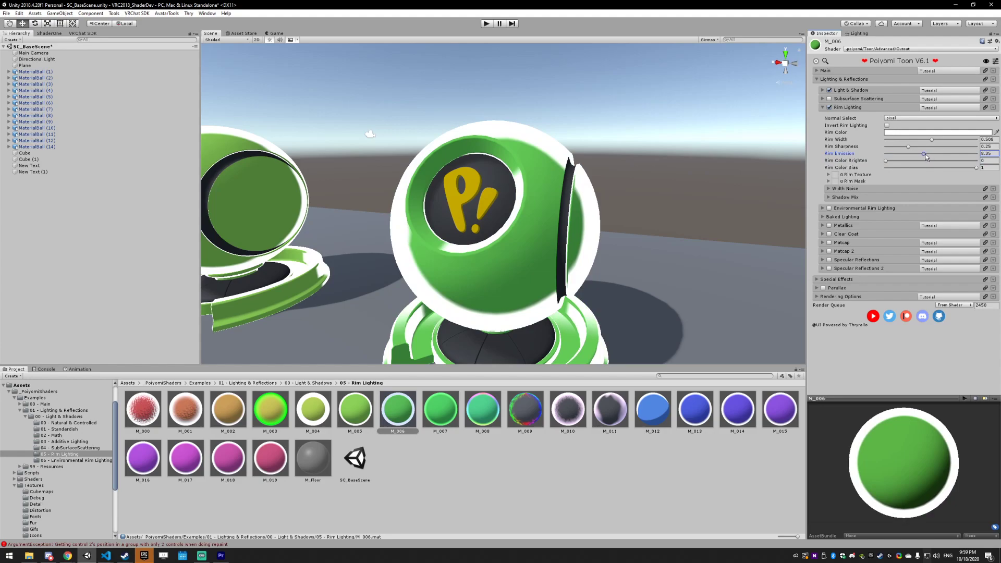
drag(926, 156, 983, 156)
click(889, 161)
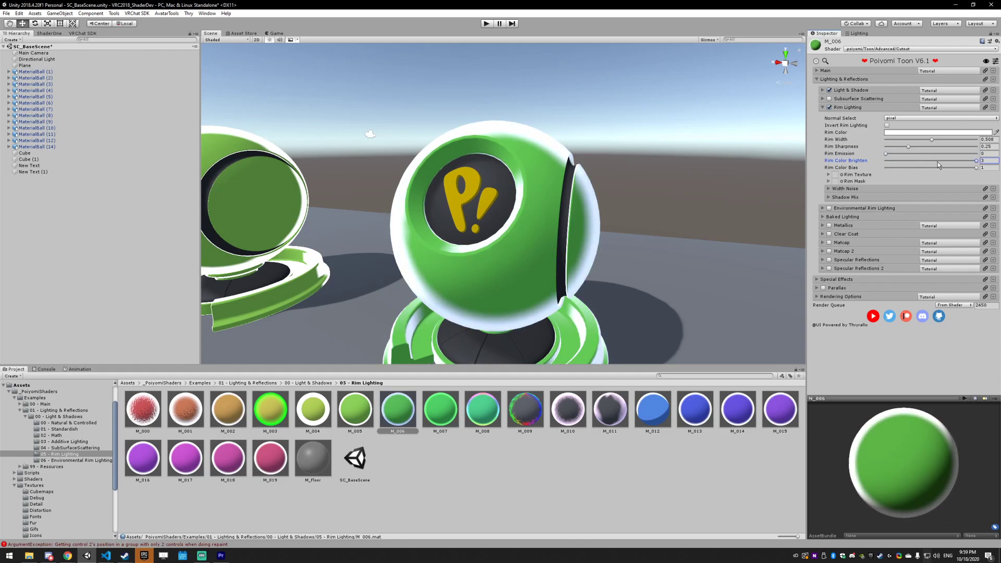
drag(904, 160, 894, 162)
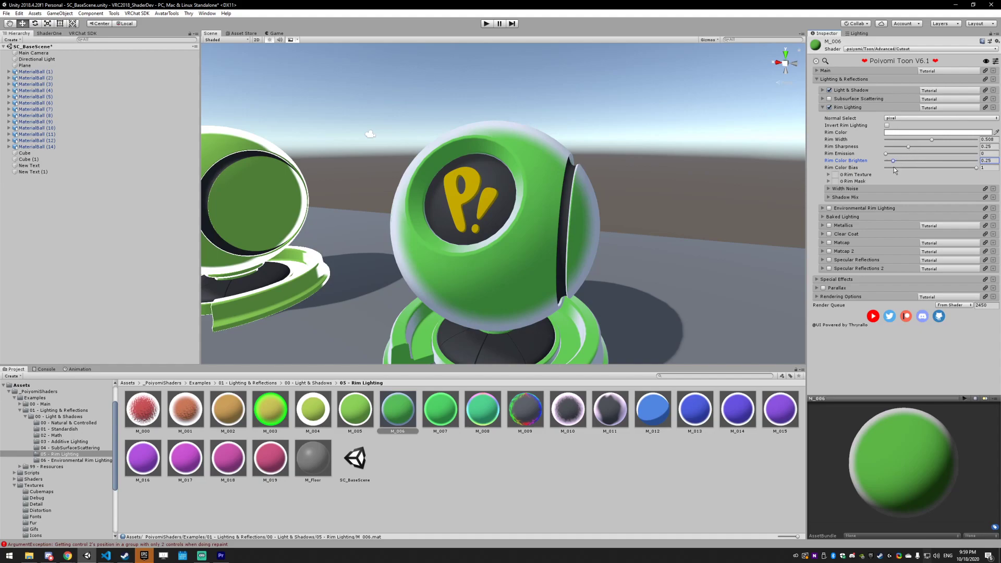
drag(893, 163, 906, 165)
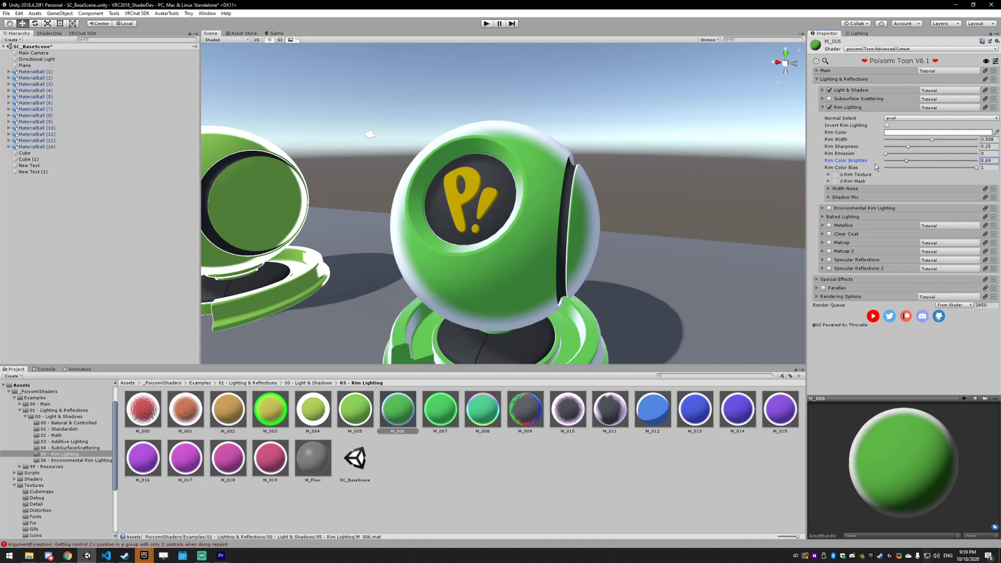
Step: Open material M_007's settings and set its Rim Color Bias to 1
middle_drag(699, 214, 585, 225)
right_drag(584, 225, 516, 231)
click(441, 409)
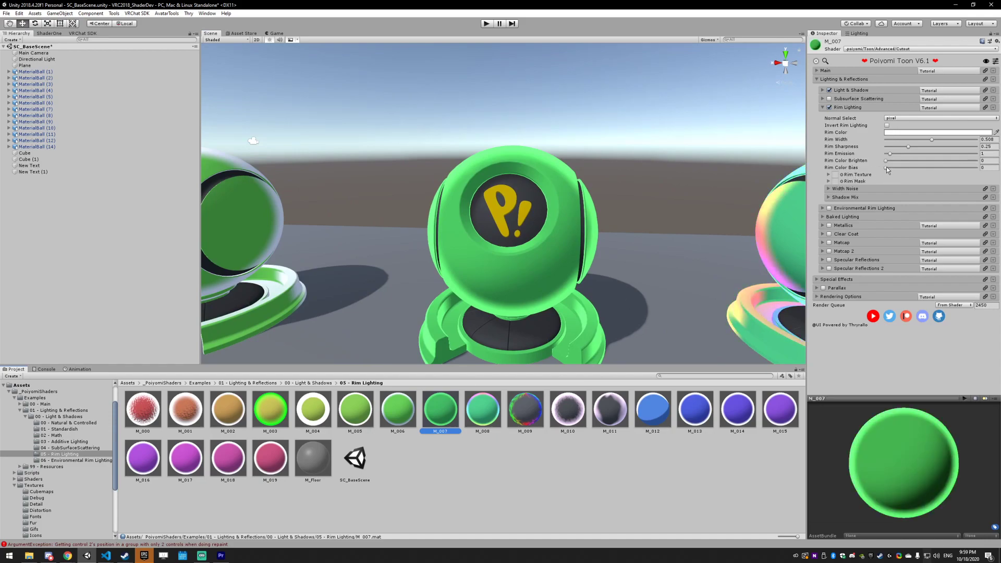
drag(886, 170, 976, 169)
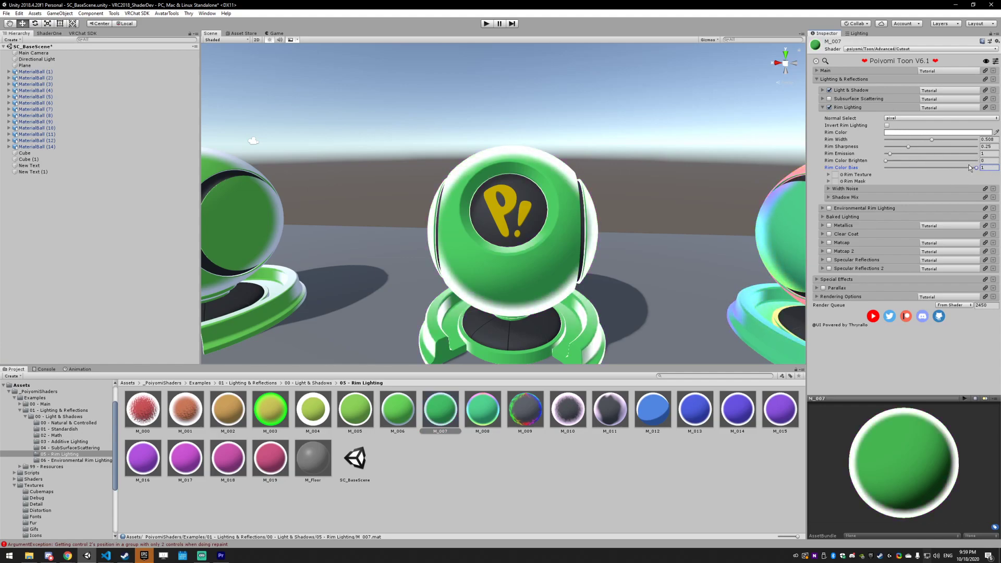
Step: Change M_007's Rim Color to bright green and set its Rim Color Bias to 0
click(937, 133)
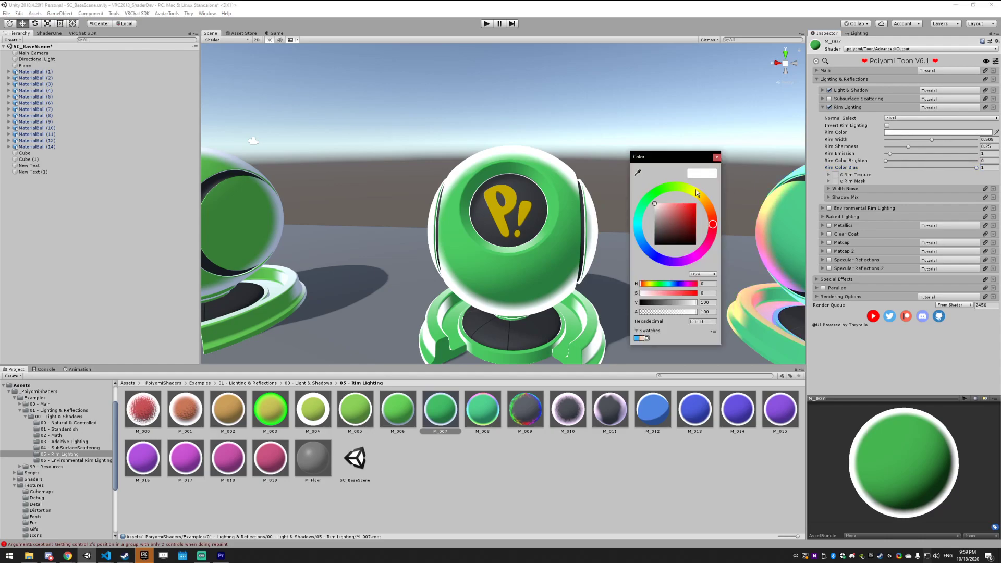
drag(697, 193, 661, 188)
click(717, 157)
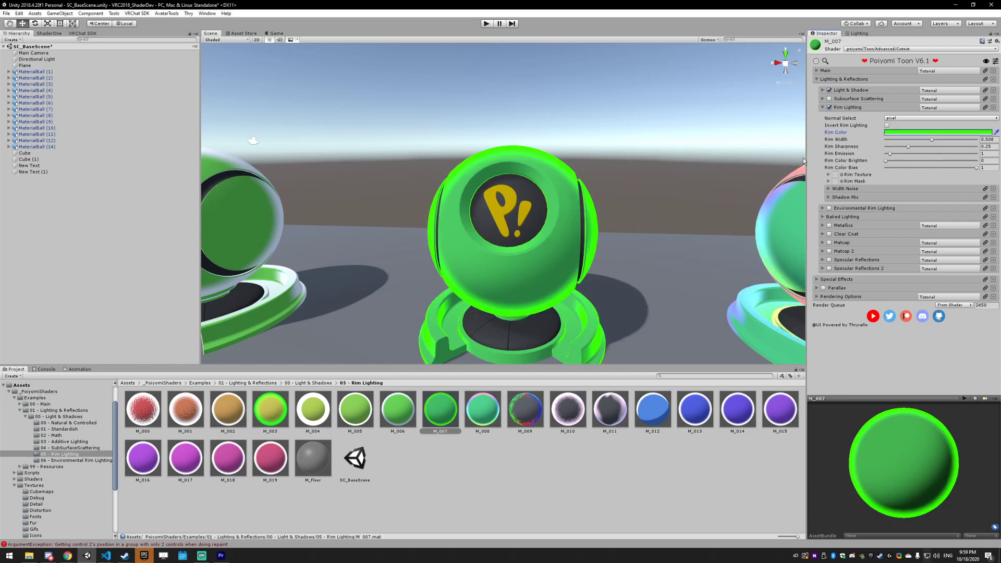
drag(936, 168, 865, 168)
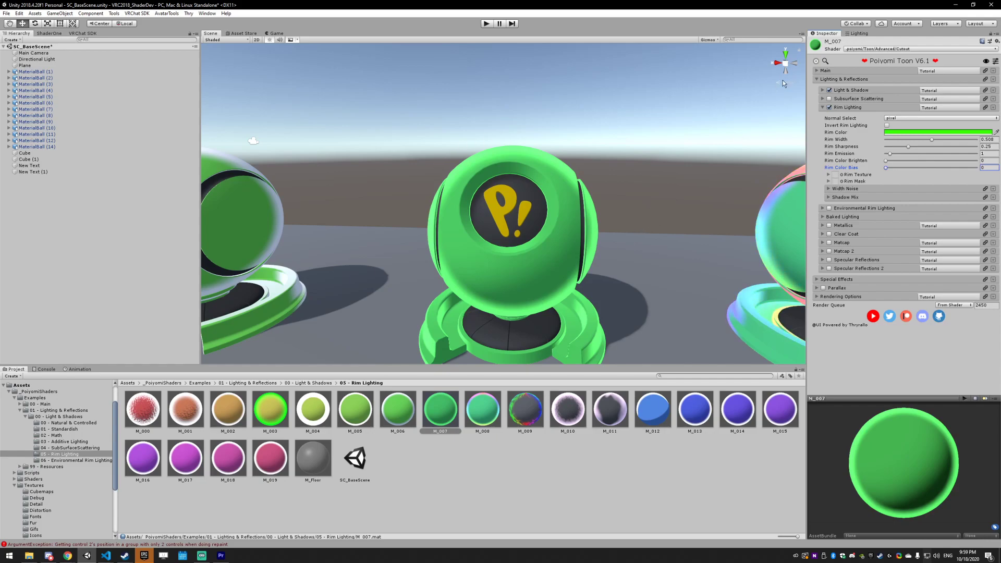
Step: Find the T_RainbowHorizontal texture and assign it as M_007's Main Texture
click(832, 72)
click(829, 88)
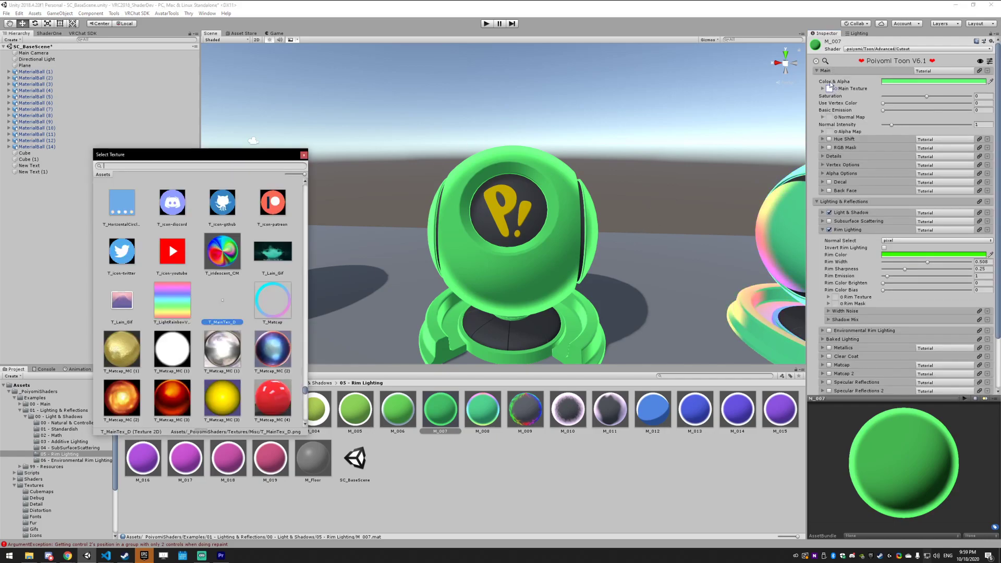
text(rain)
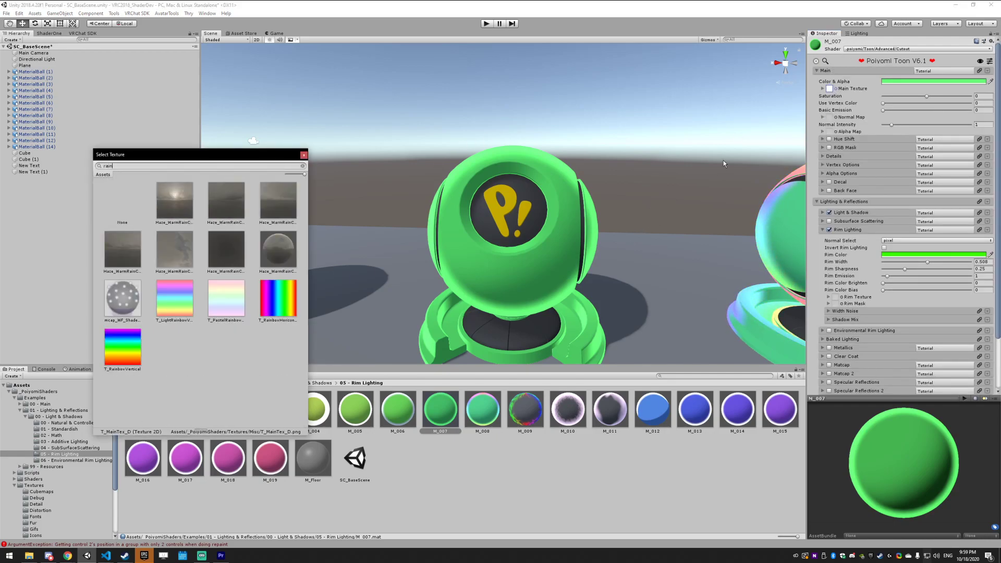
click(278, 294)
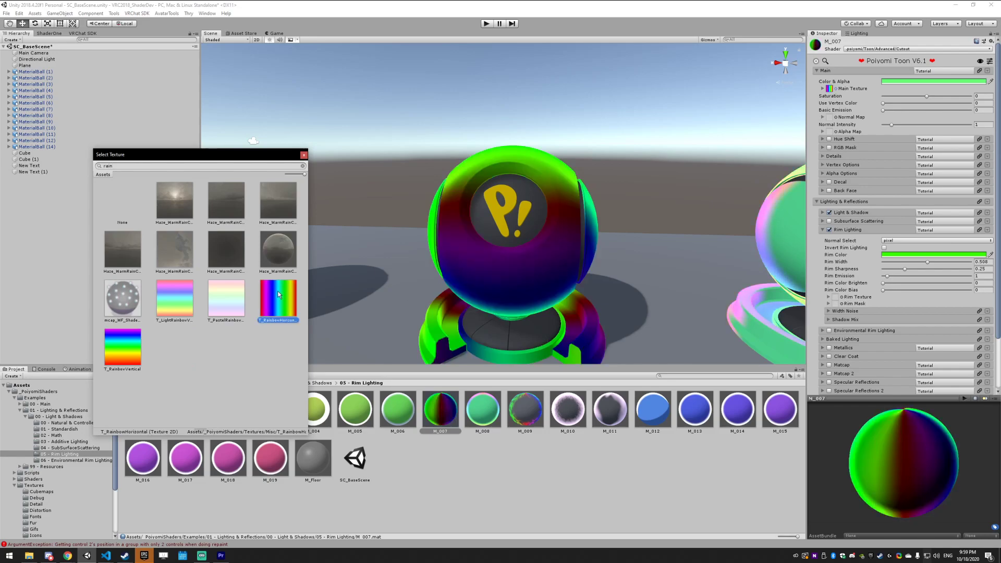
click(303, 155)
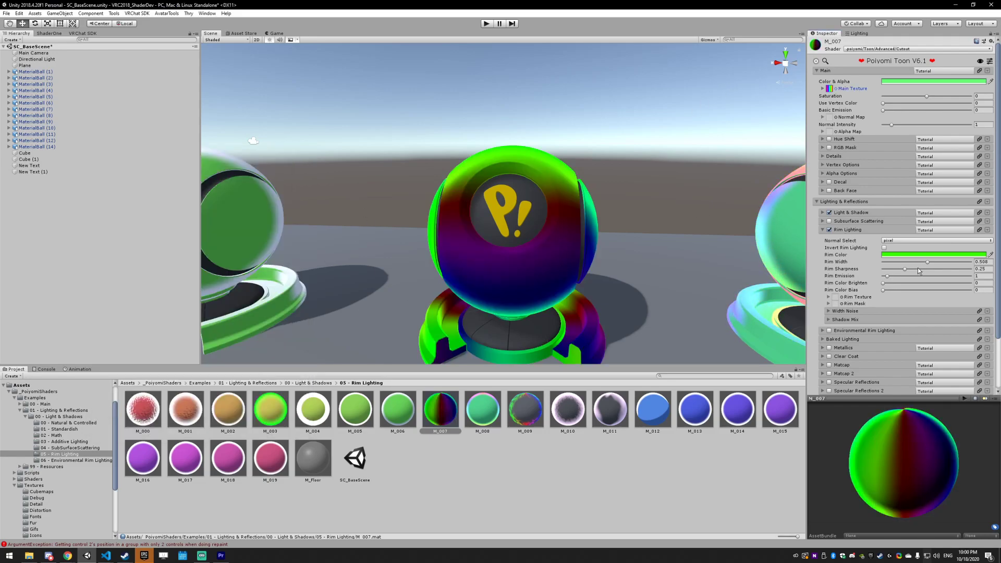
Step: Change M_007's main Color & Alpha to white
click(892, 82)
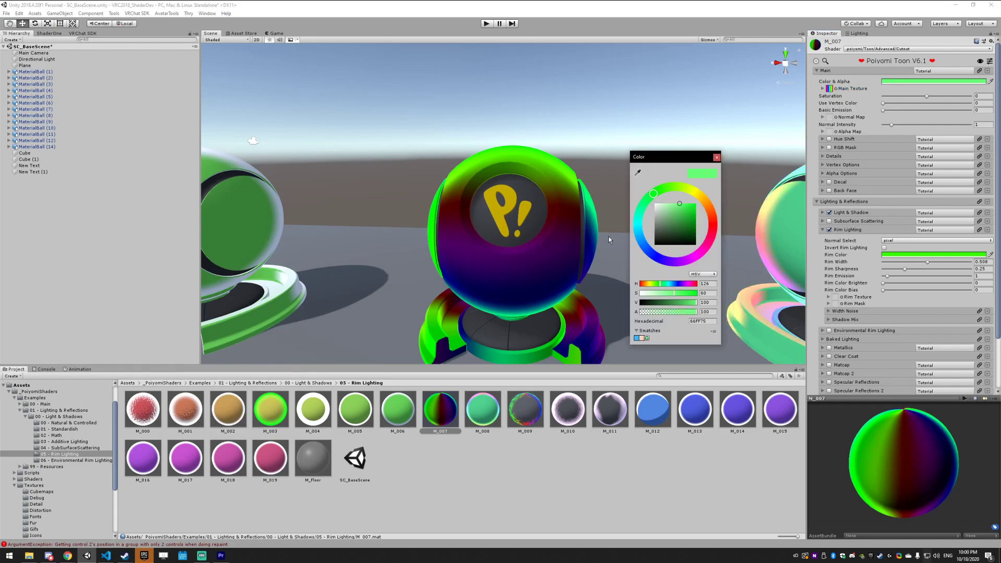
drag(678, 214, 652, 201)
click(717, 158)
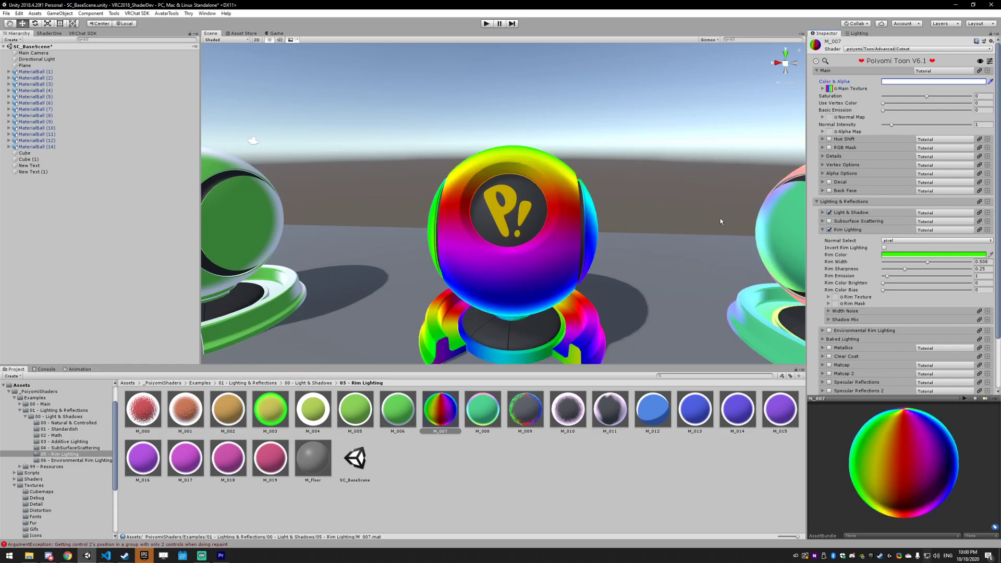
Step: Set M_007's Main Texture tiling to 5 in X and Y and its Rim Color Brighten to 3
click(853, 88)
text(5)
click(953, 96)
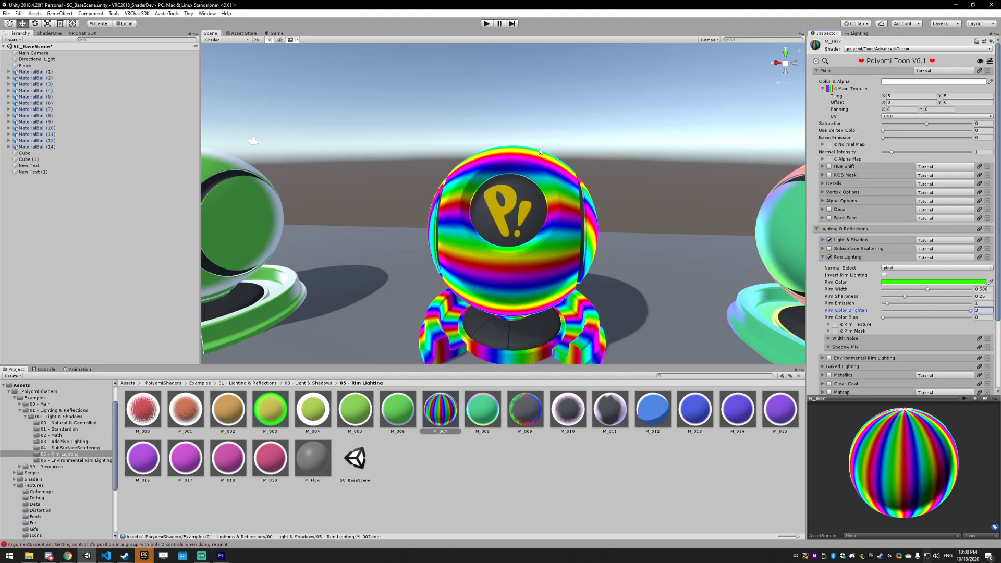
Step: Try the rainbow material M_007 with Rim Color Bias at 1, and return it to 0
right_drag(478, 237, 545, 249)
right_drag(452, 214, 553, 232)
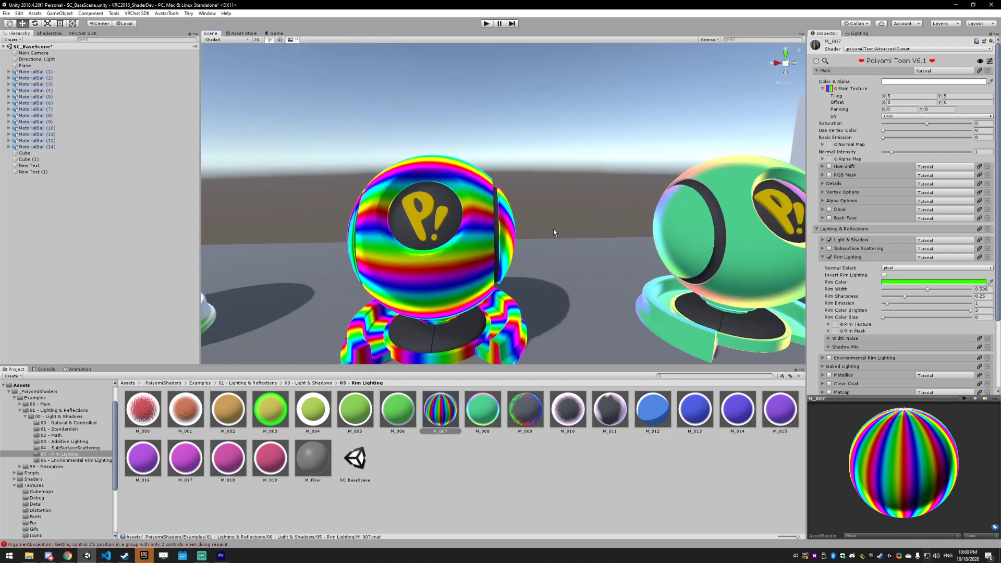
drag(884, 318, 971, 317)
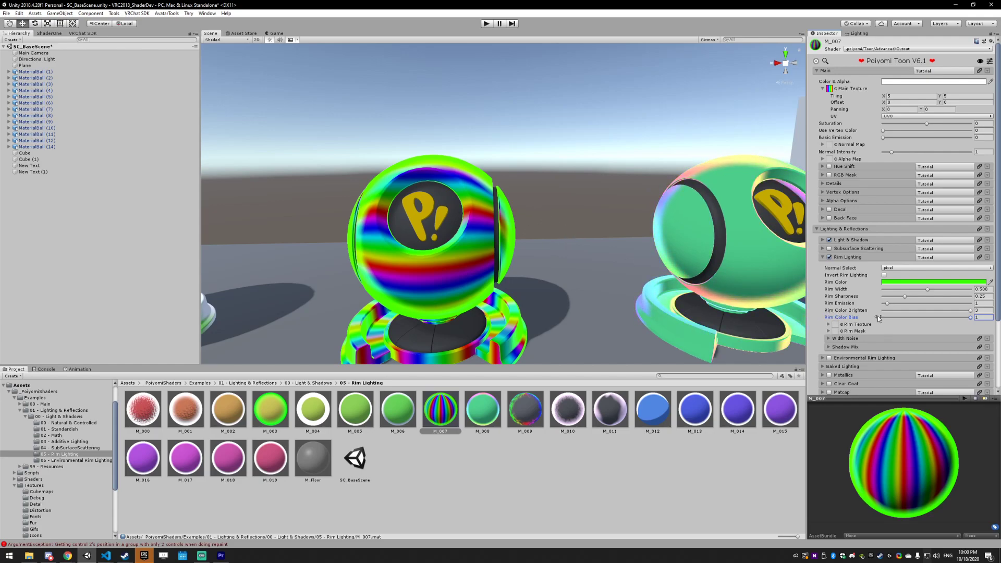
drag(970, 318, 868, 327)
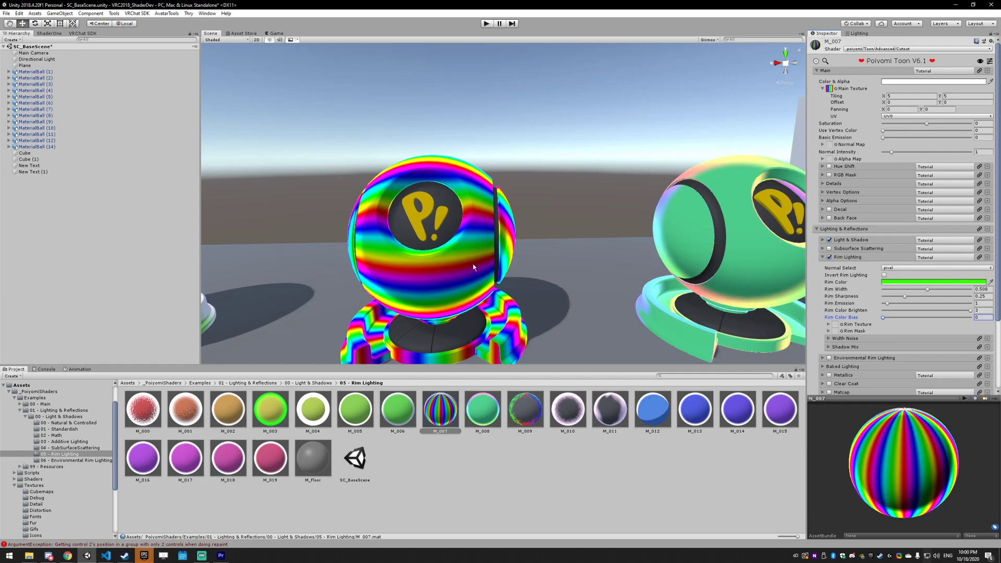
Step: Open material M_008's Rim Texture settings and set the Y tiling to 5
right_drag(594, 307, 553, 291)
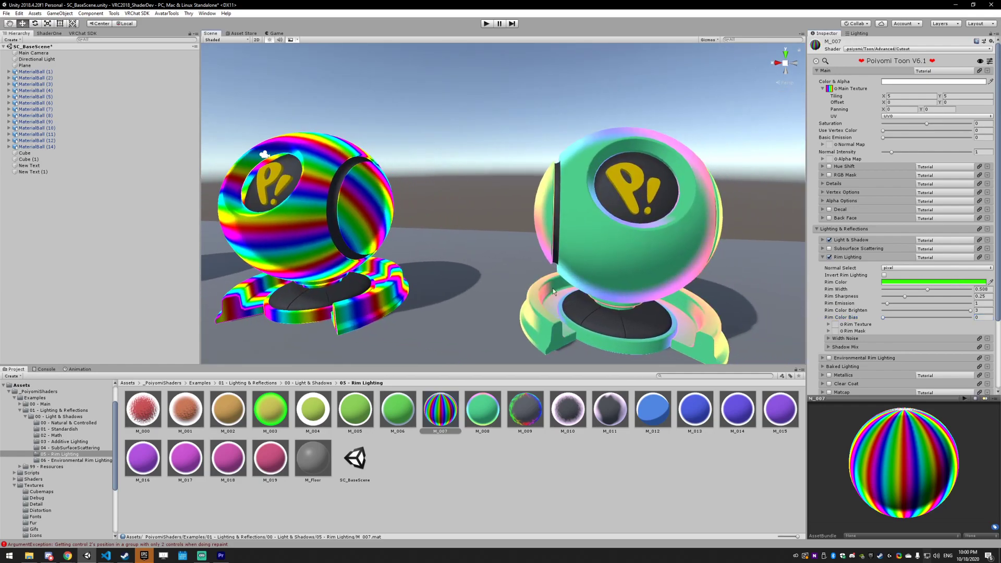
middle_drag(740, 275, 627, 268)
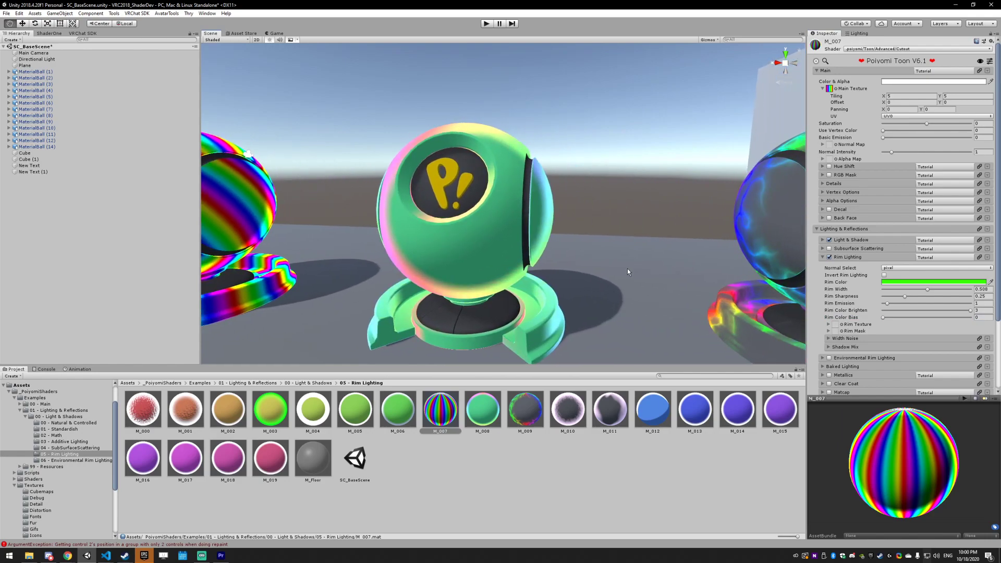
click(492, 404)
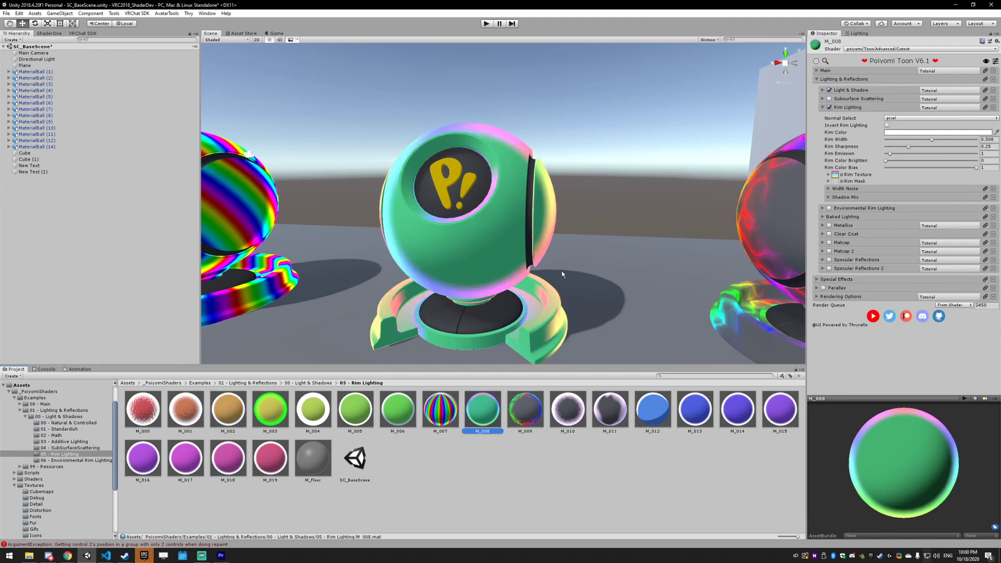
click(855, 175)
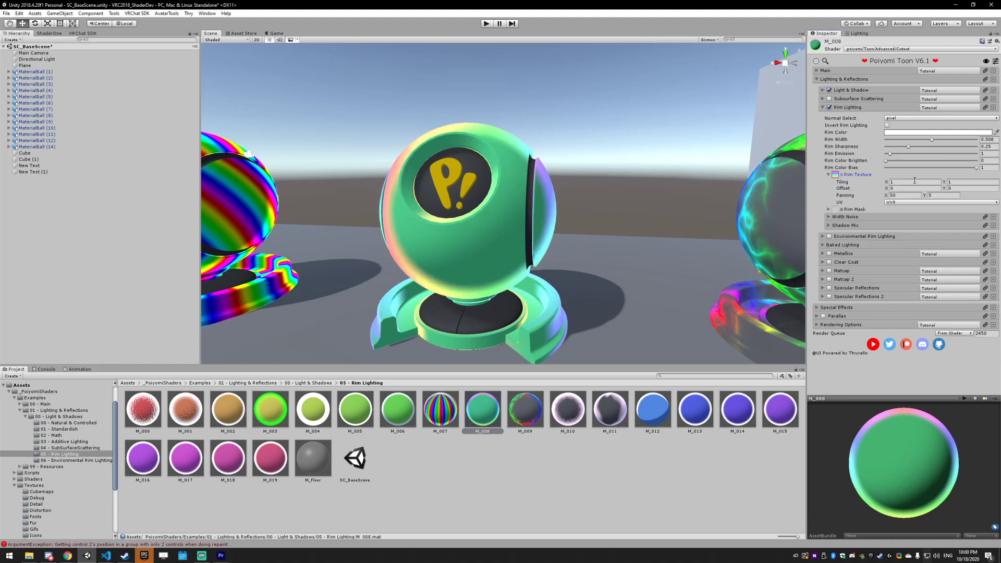
click(963, 182)
text(5)
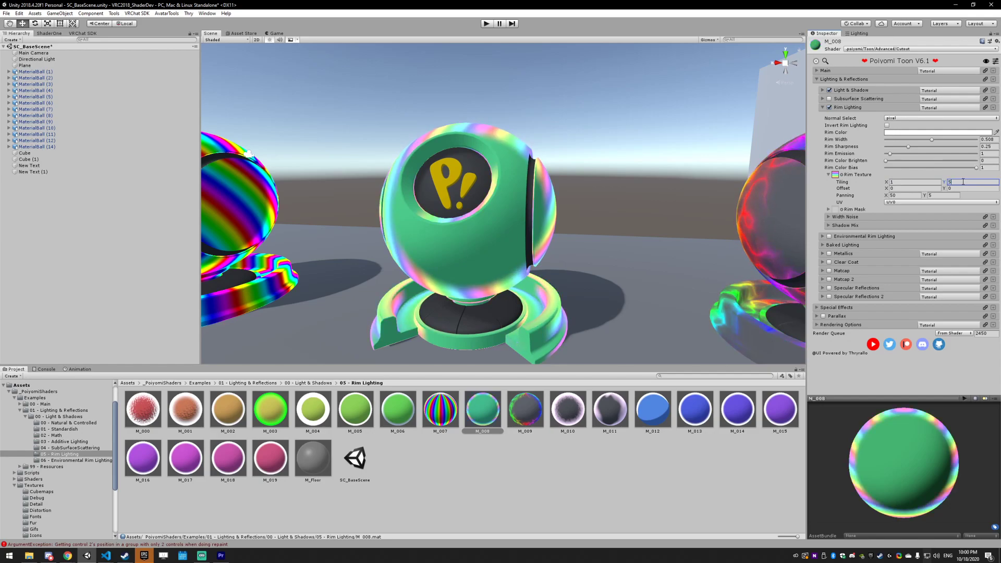
Step: Try a Y panning of 50 on M_008's Rim Texture and set it to 20
click(944, 195)
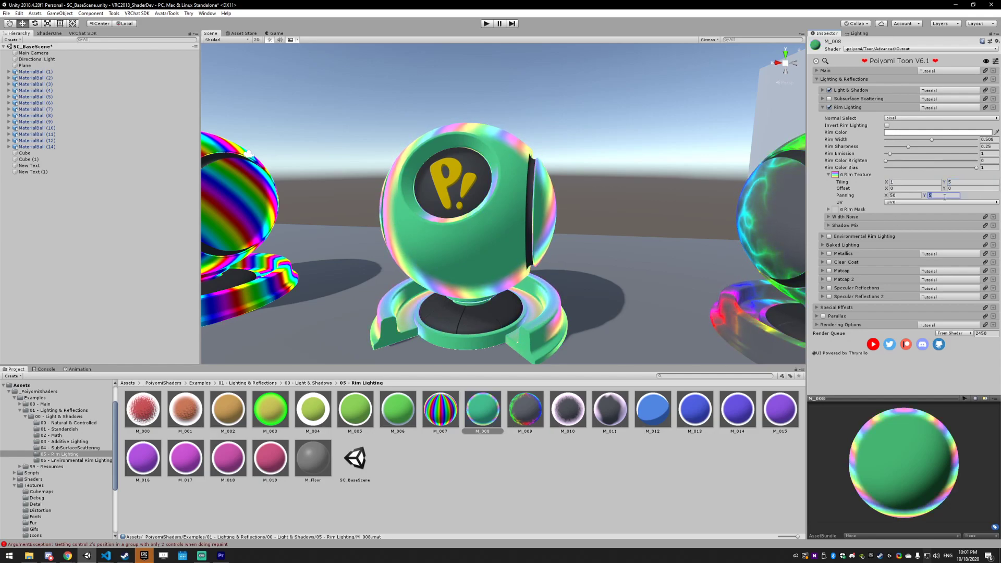
text(50)
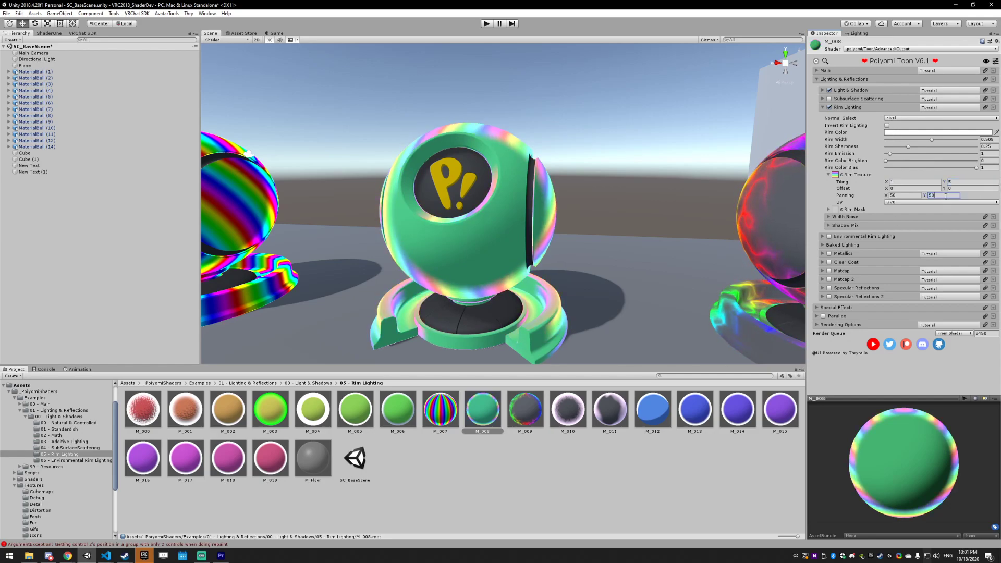
key(BackSpace)
key(BackSpace)
text(20)
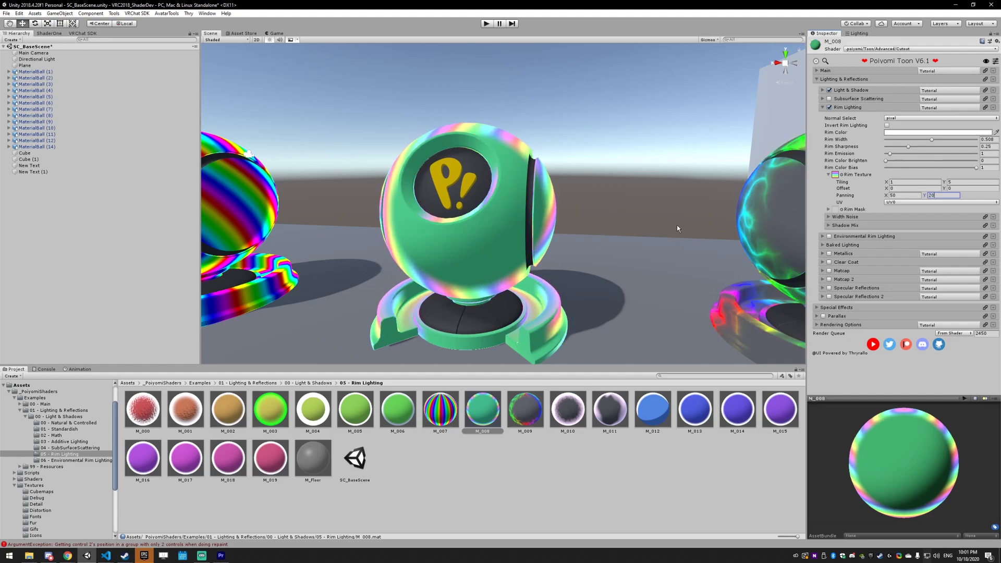
Step: Locate material M_009's Rim Mask texture in the project and inspect the noise pattern at full size in the image viewer
key(d)
right_drag(677, 228, 571, 223)
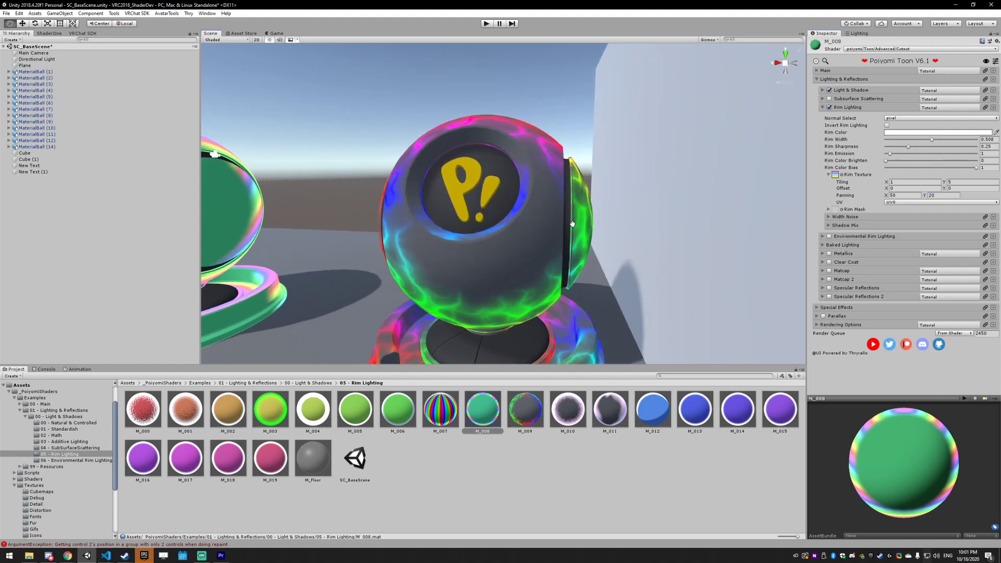
click(512, 419)
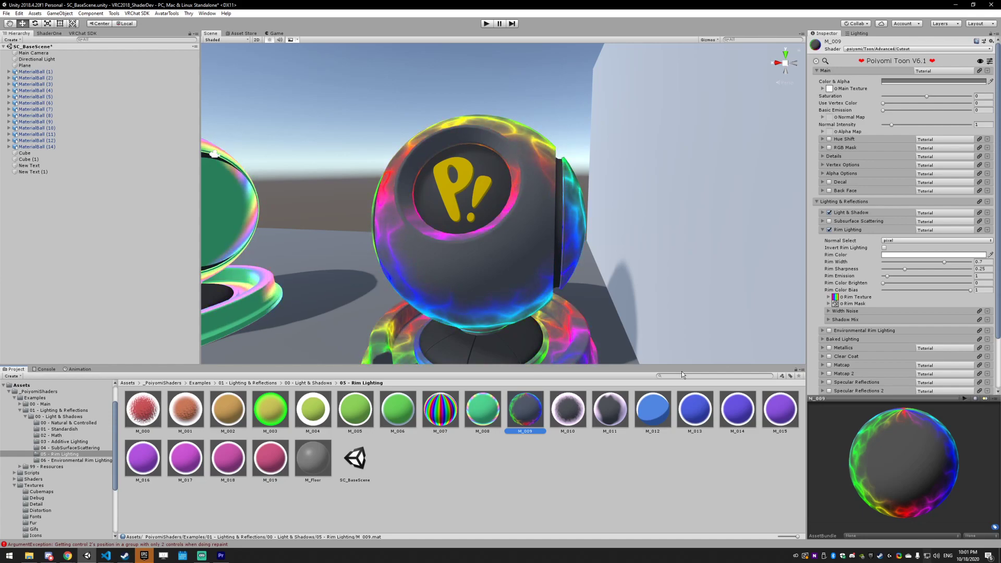
click(834, 303)
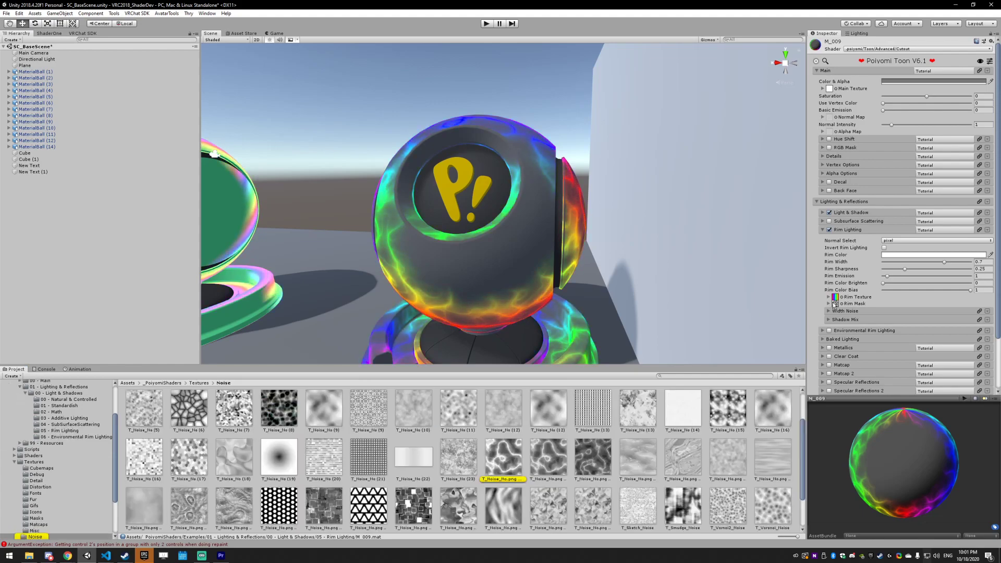
double_click(497, 457)
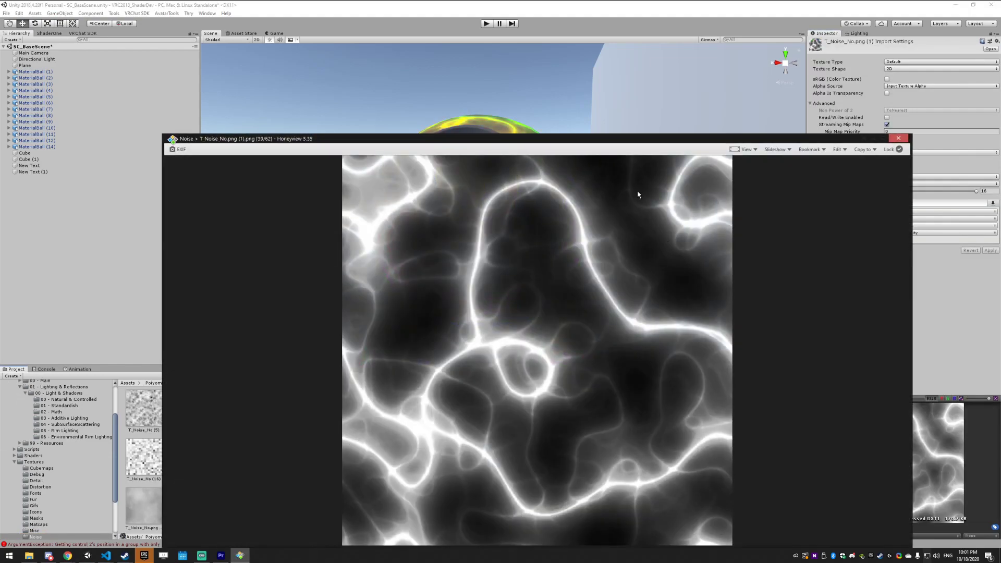
drag(627, 143, 602, 296)
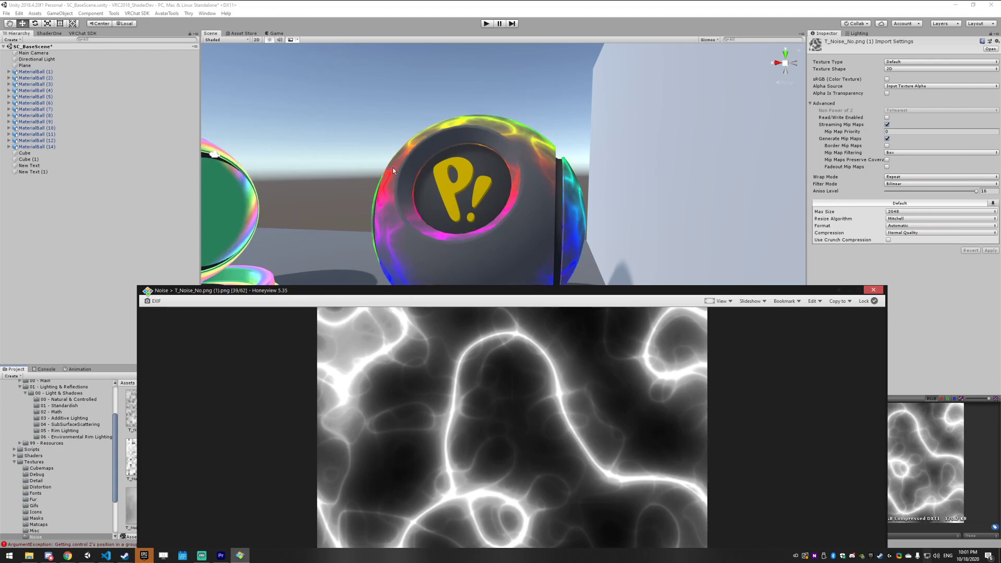
click(873, 290)
Step: Return to the 05 - Rim Lighting material folder and go to the Width Noise examples in the scene
scroll(632, 281, down, 3)
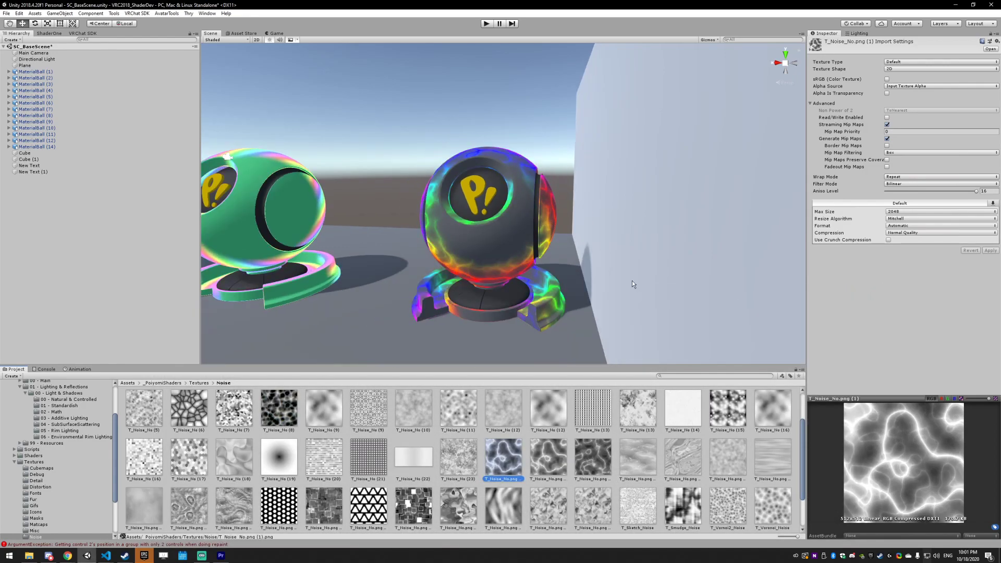
click(64, 430)
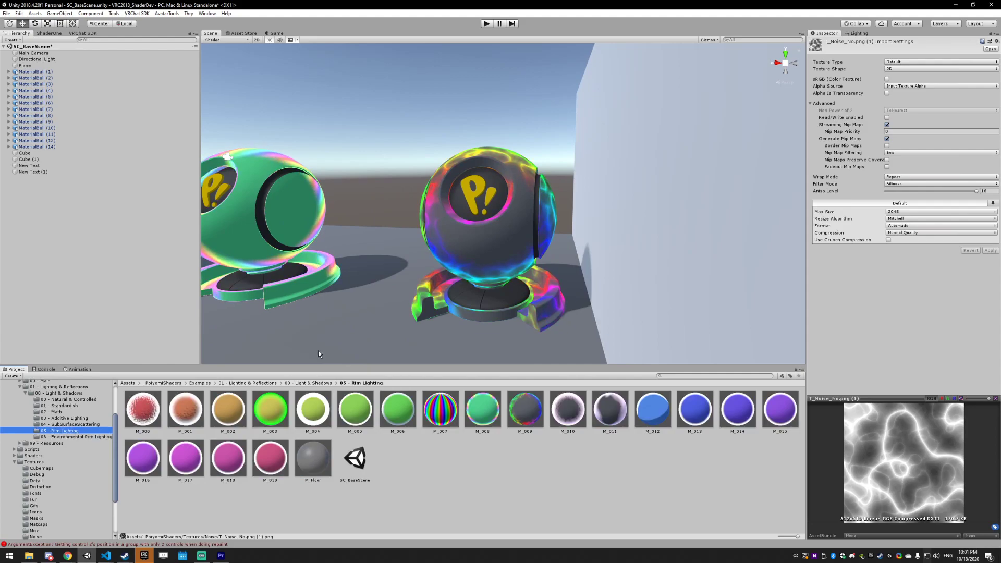
alt+drag(318, 350, 558, 271)
key(d)
right_drag(558, 272, 523, 251)
key(w)
key(s)
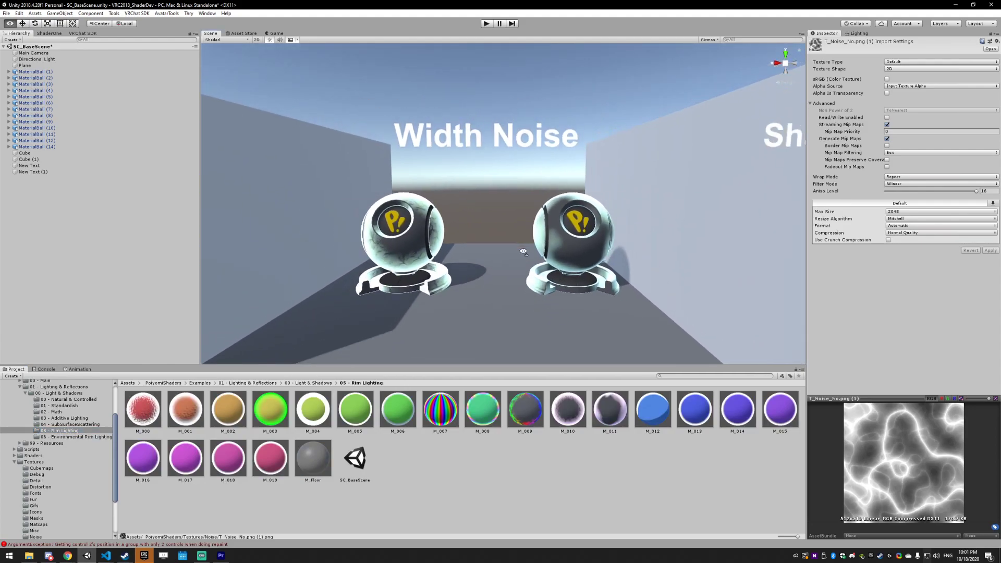
Step: Select material M_010 and frame the two Width Noise example balls in the scene
scroll(453, 256, down, 5)
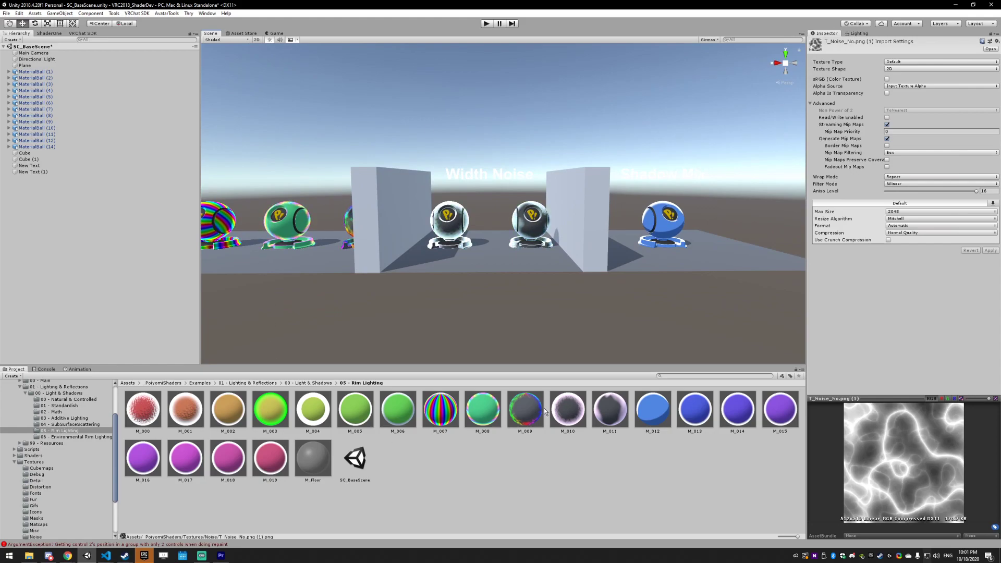
click(567, 409)
scroll(782, 340, up, 5)
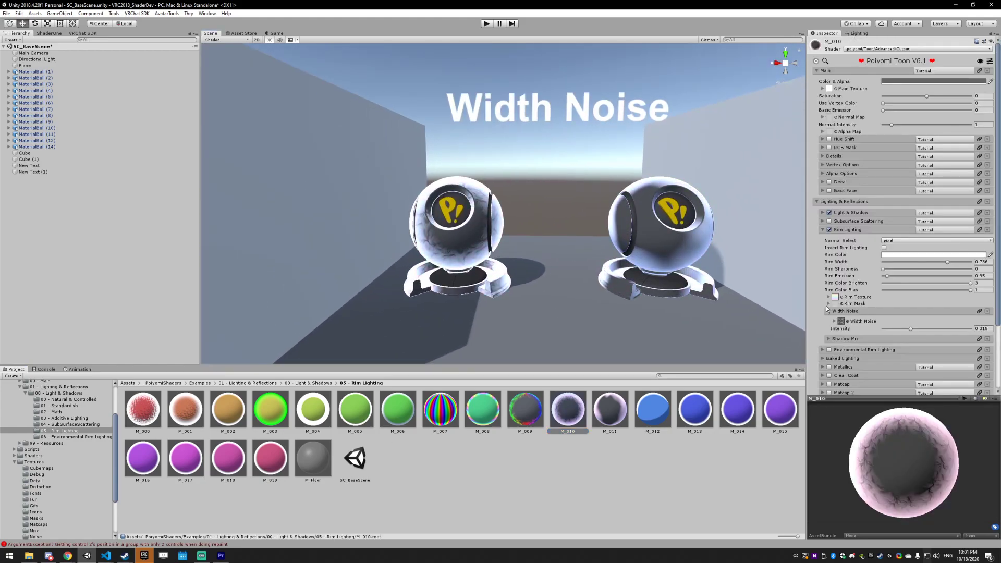
mouse_move(710, 199)
right_down()
mouse_move(673, 196)
mouse_move(702, 199)
right_up()
key(d)
key(w)
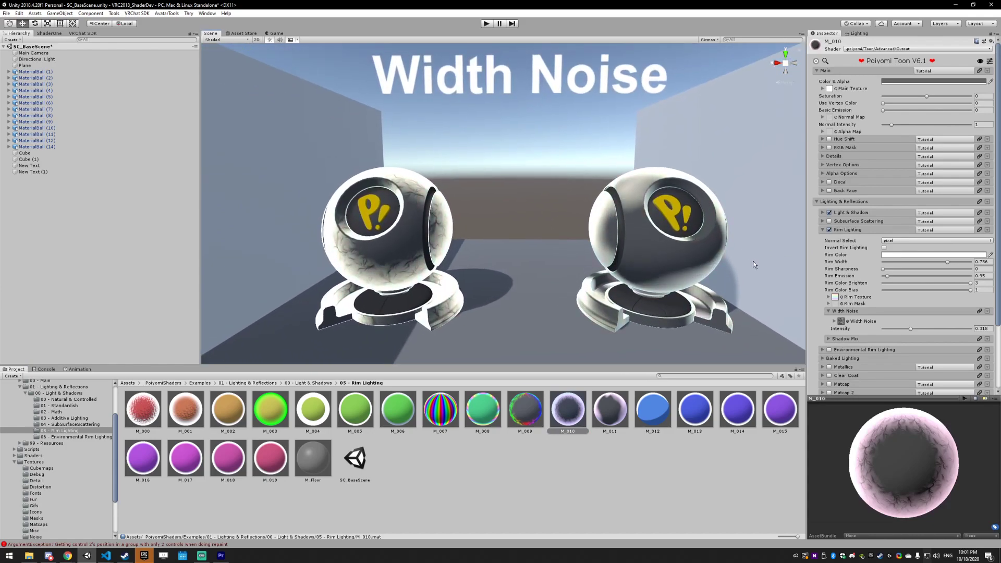
Step: Try T_ZigZag_Noise as M_010's Width Noise texture and inspect the material ball up close
click(847, 321)
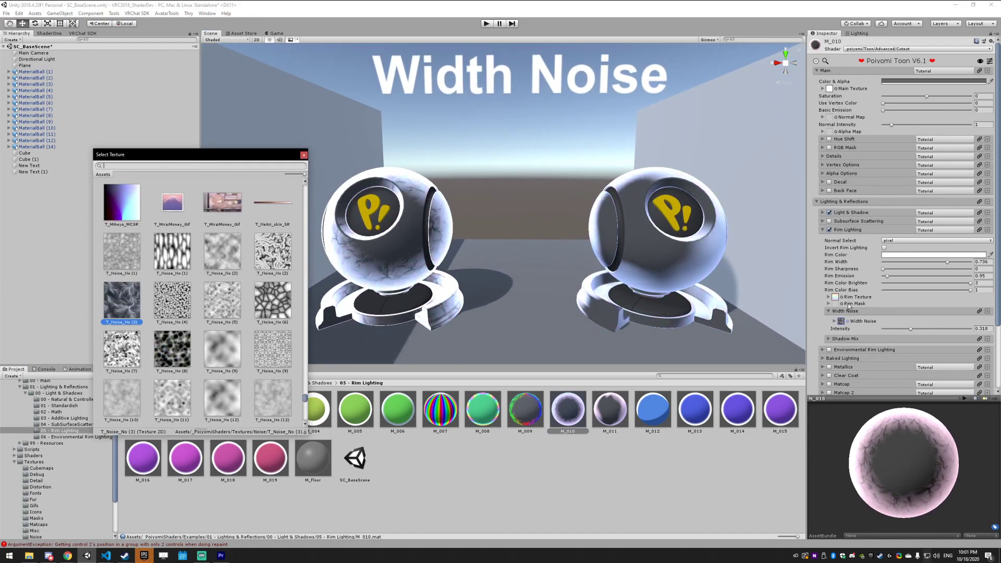
text(noi)
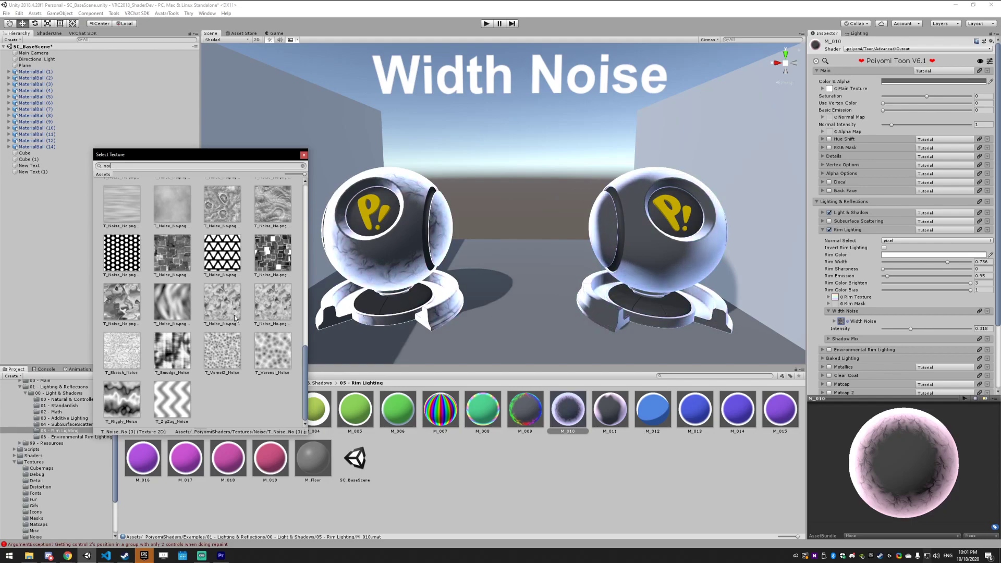
click(181, 401)
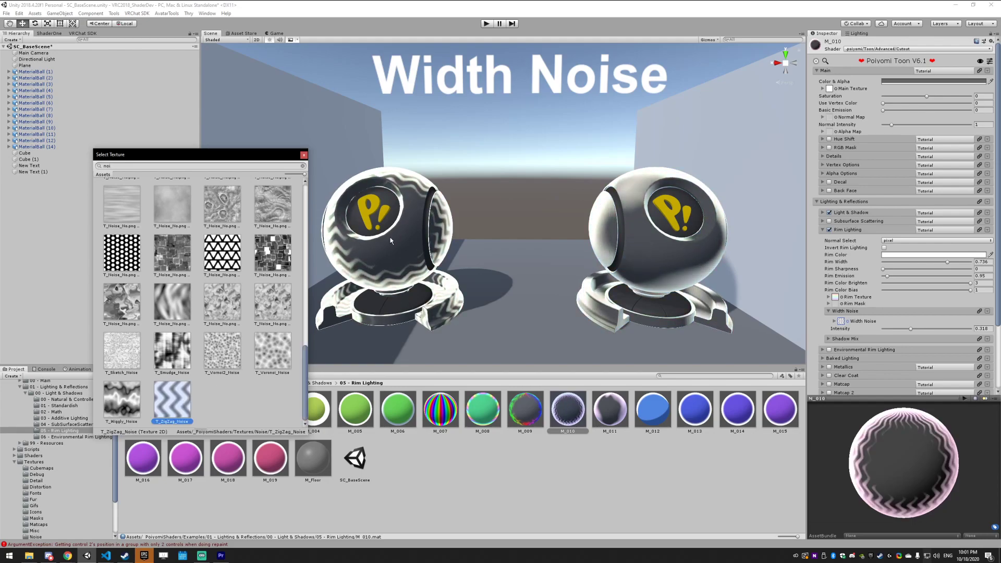
middle_drag(365, 245, 442, 195)
scroll(434, 240, up, 6)
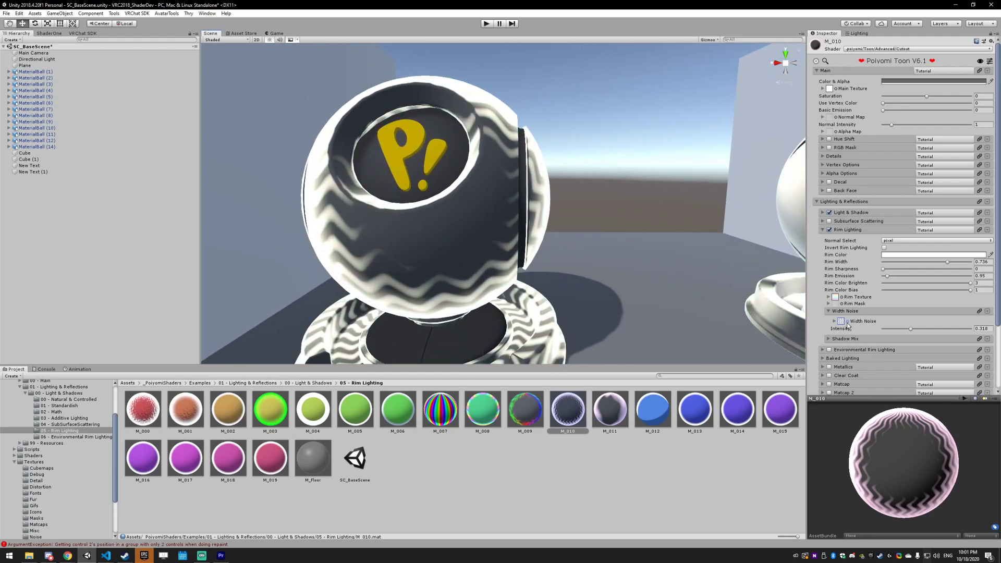
Step: Try T_Star_MBW as M_010's Width Noise texture and browse the other available textures
click(847, 321)
scroll(200, 301, up, 3)
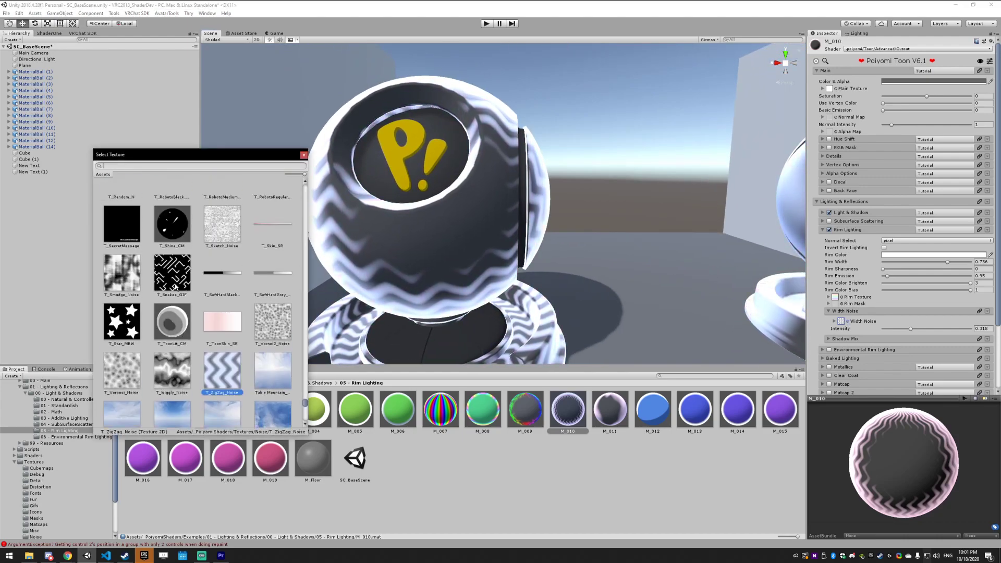
click(123, 320)
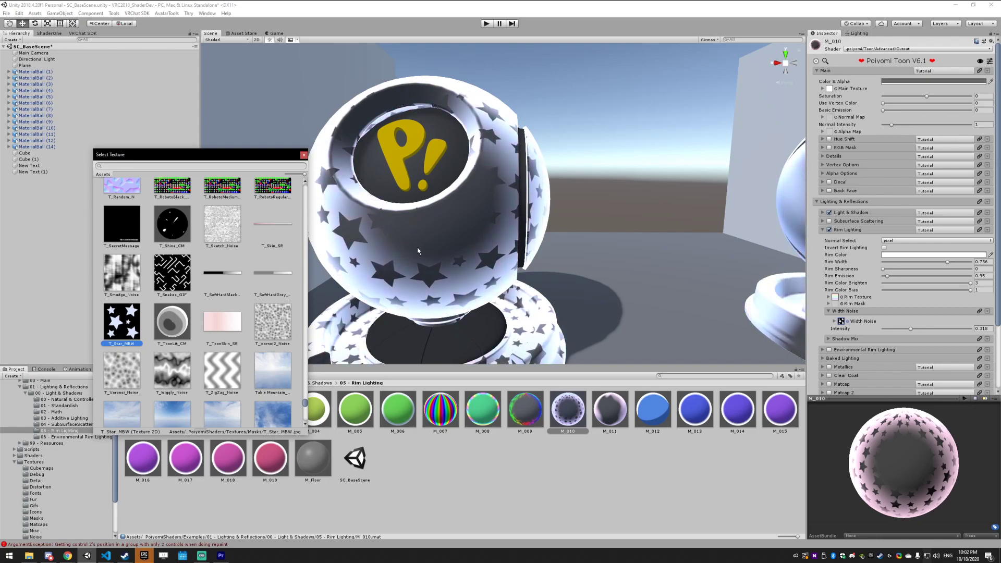
scroll(204, 306, up, 3)
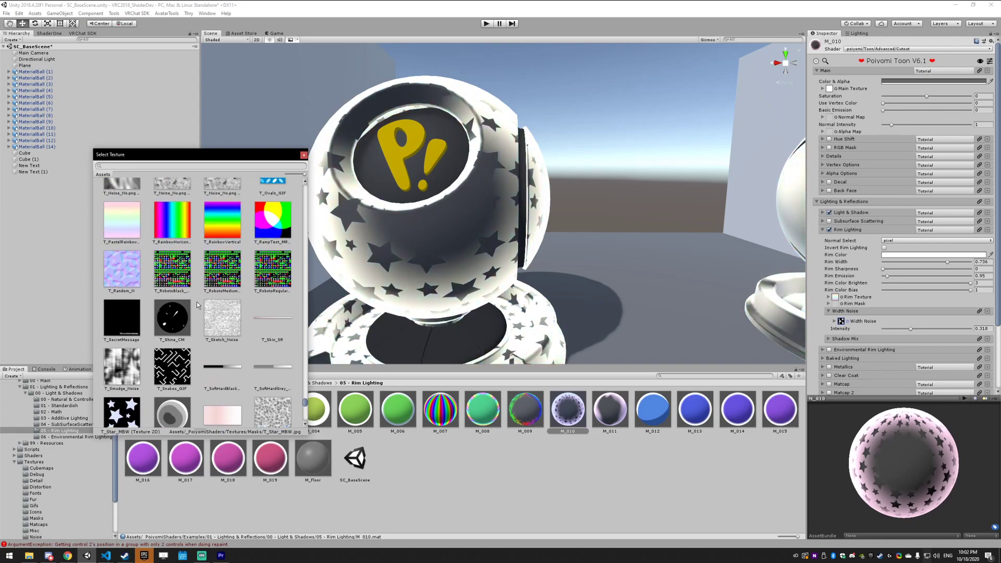
scroll(205, 307, down, 5)
scroll(204, 306, down, 4)
scroll(228, 275, up, 3)
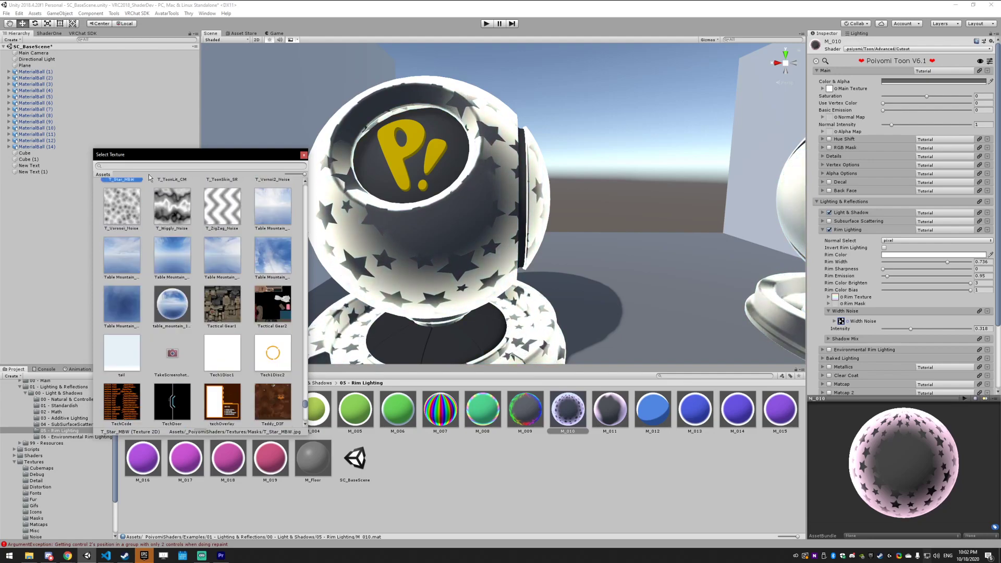
Step: Search the textures for "noise" and assign T_Noise_No (16) as M_010's Width Noise texture
text(noise)
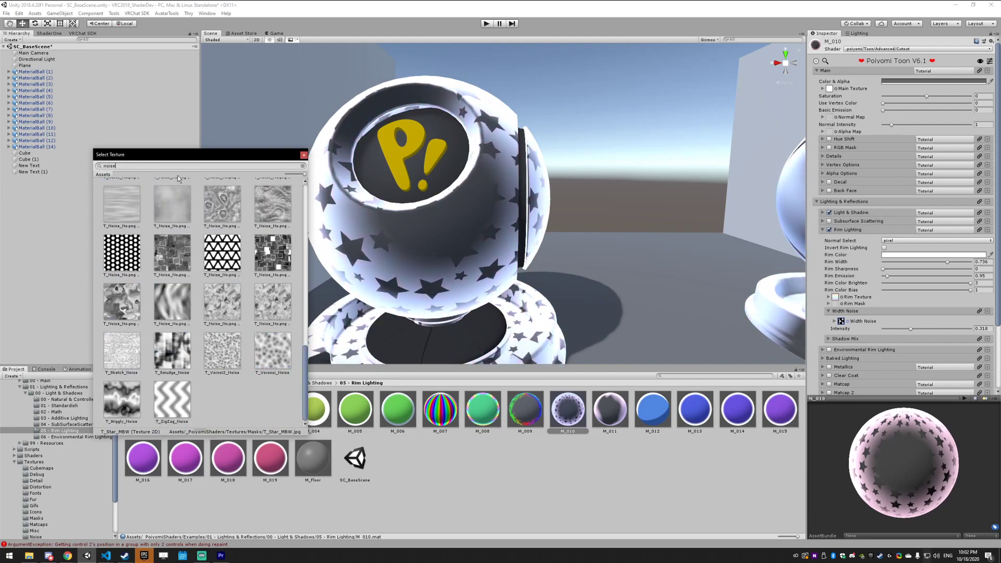
scroll(202, 258, down, 5)
scroll(201, 258, up, 2)
click(172, 289)
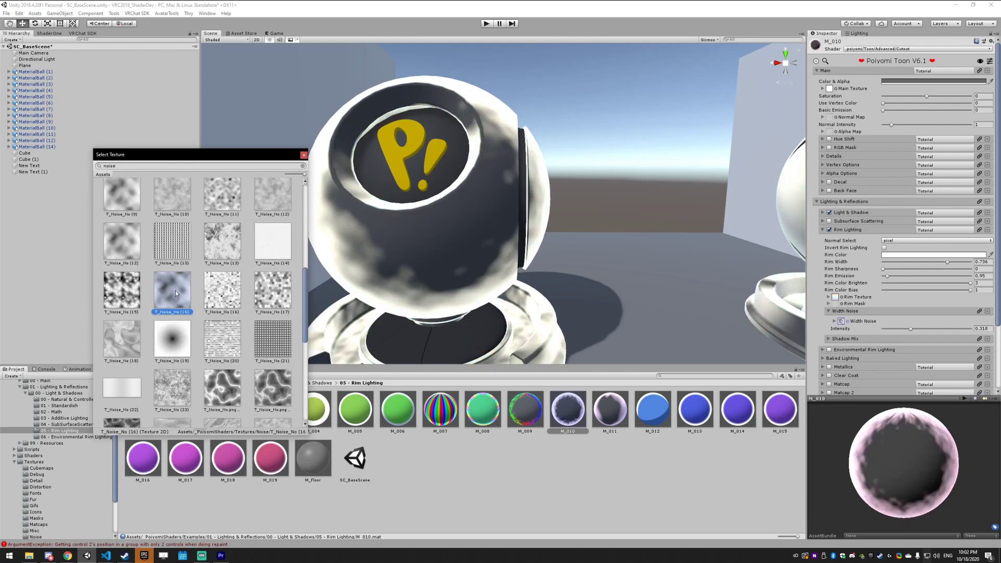
click(304, 156)
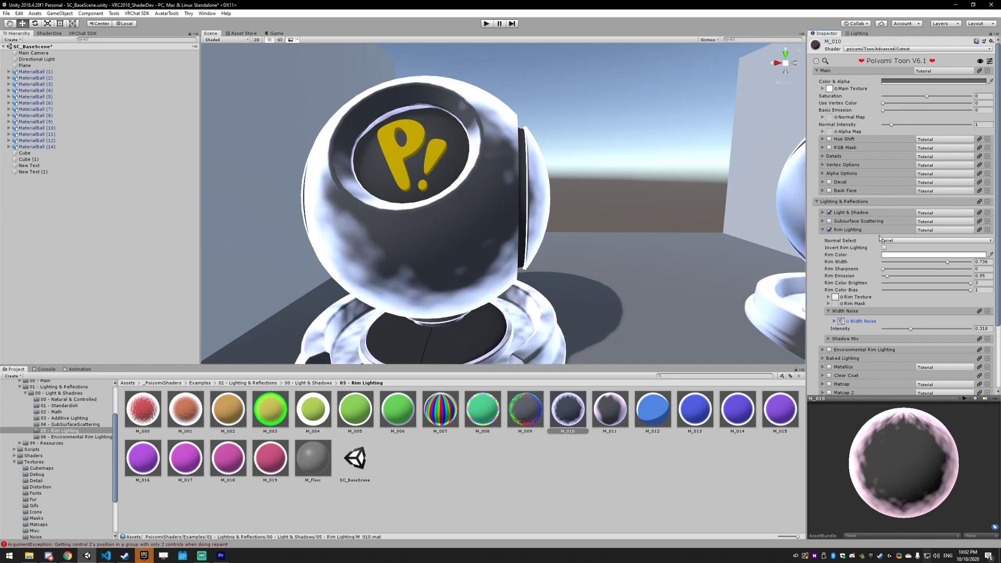
Step: Try an X and Y tiling of 10 on M_010's Width Noise with the intensity lowered to 0.041
click(834, 321)
click(901, 329)
text(10)
click(958, 328)
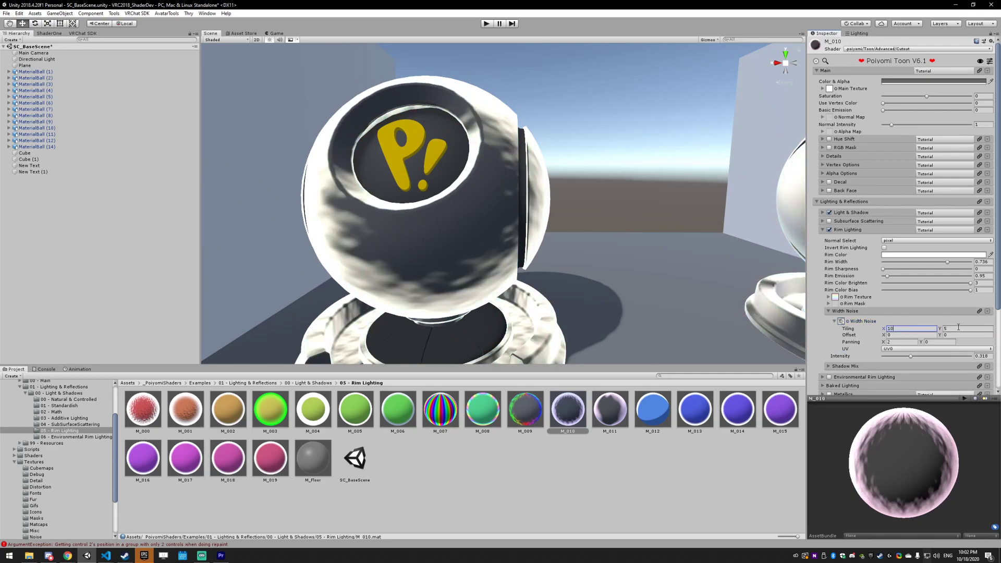
text(10)
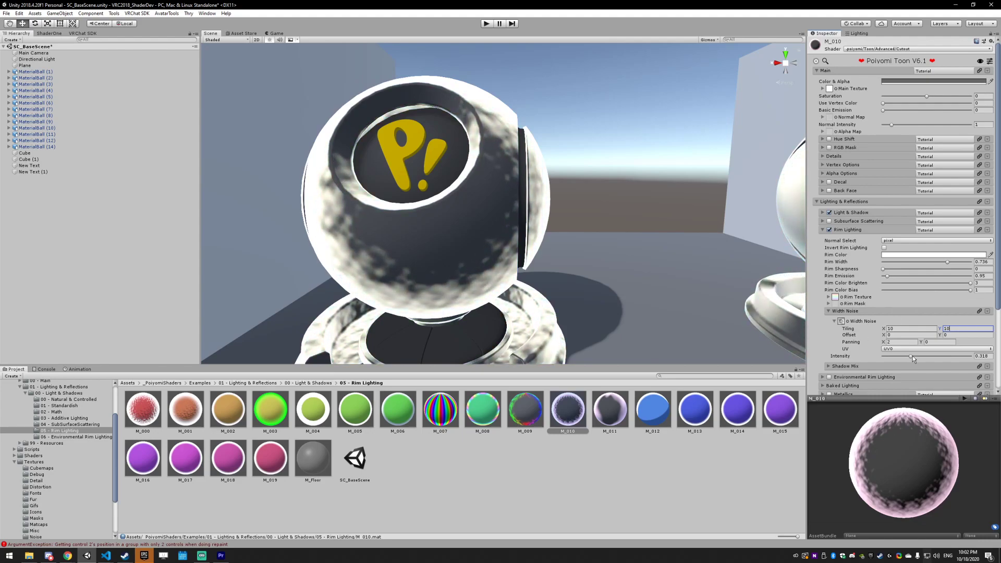
drag(911, 356, 888, 358)
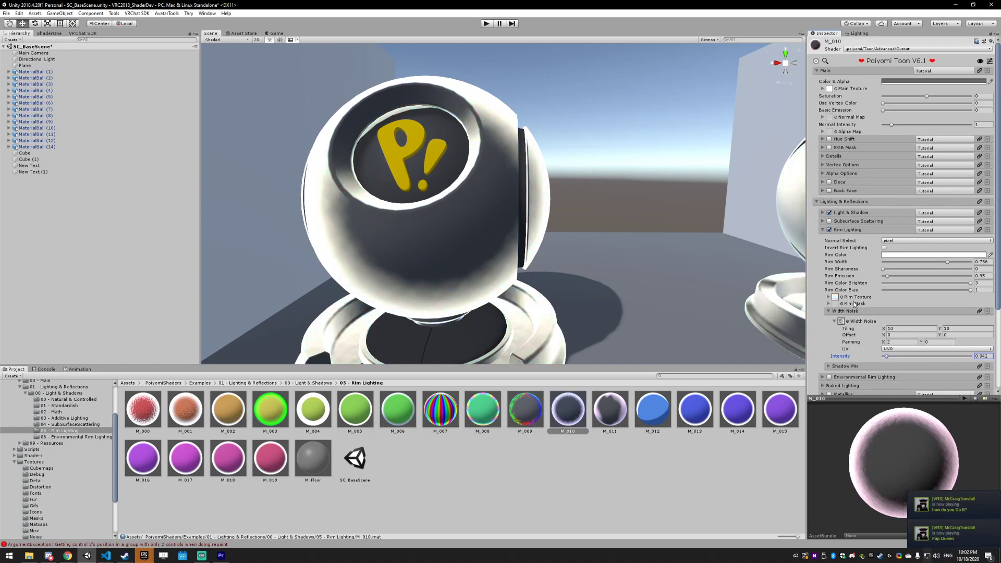
Step: Set M_010's Width Noise tiling to 2 in X and Y and raise the intensity to 0.607
click(874, 321)
click(876, 322)
click(912, 328)
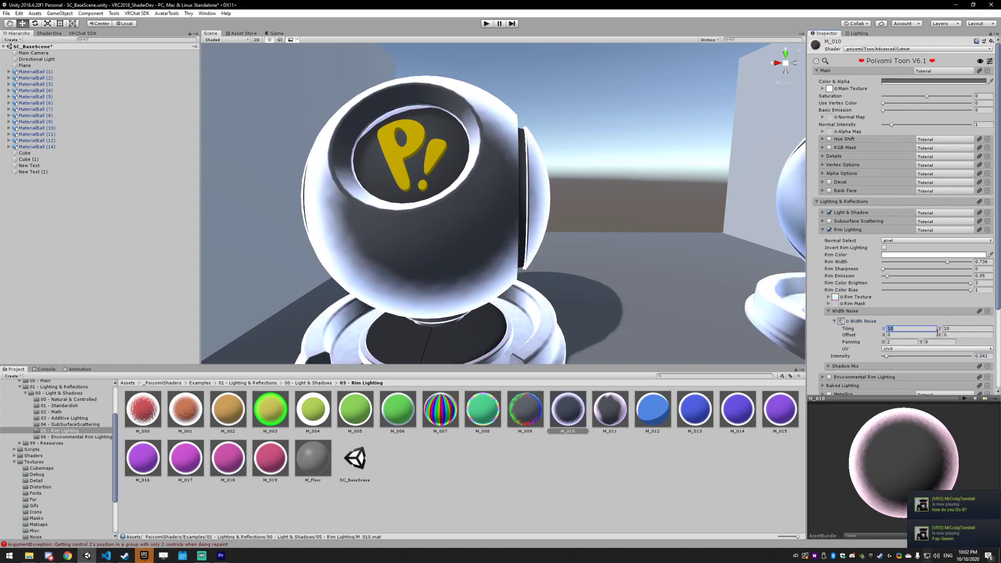
click(954, 328)
text(2)
drag(900, 357, 936, 356)
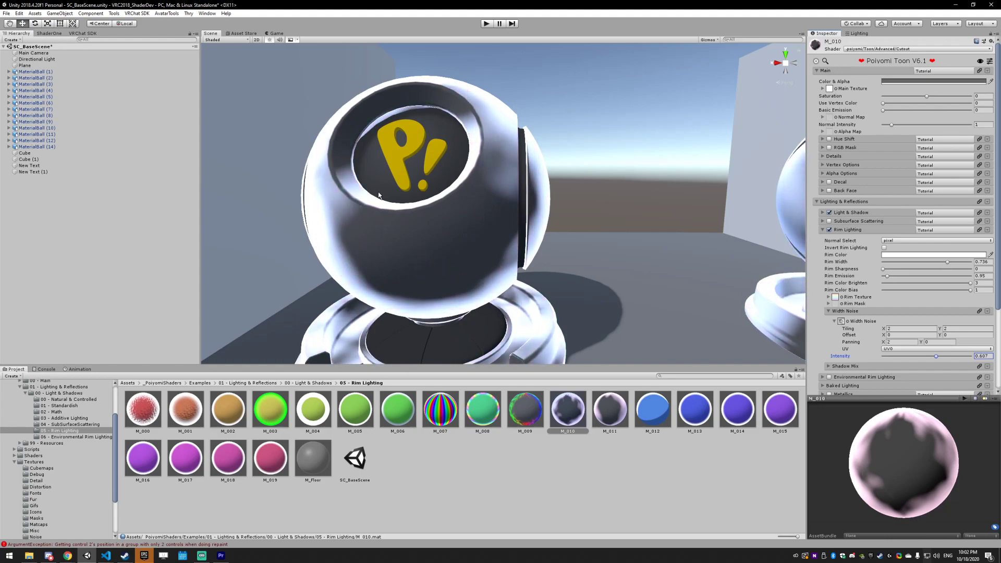
Step: Select material M_011 for the second Width Noise ball, try a low Width Noise intensity and set it to 1
scroll(454, 221, down, 4)
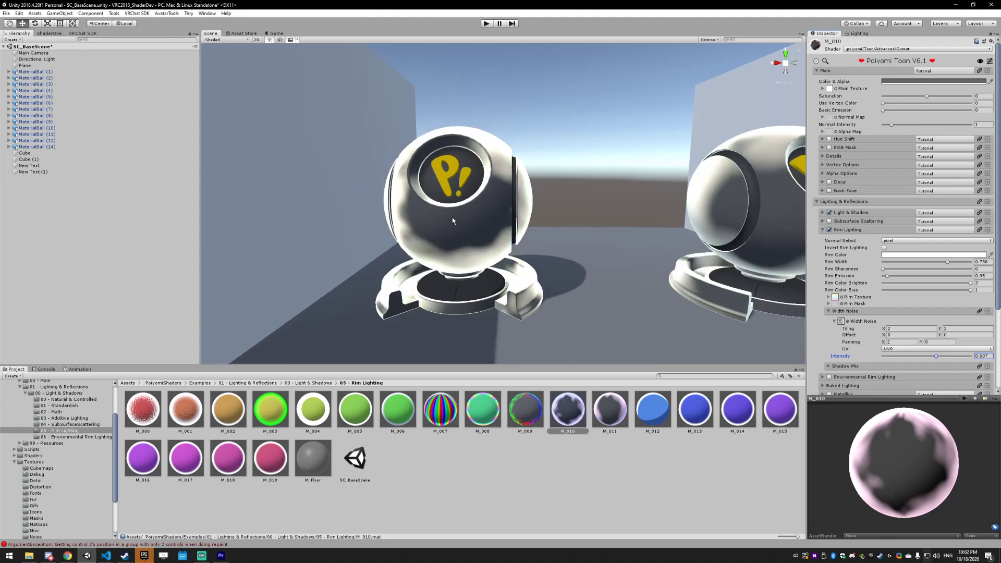
middle_drag(568, 221, 537, 224)
scroll(537, 224, up, 2)
right_drag(537, 224, 496, 219)
middle_drag(456, 216, 308, 201)
right_drag(307, 201, 297, 190)
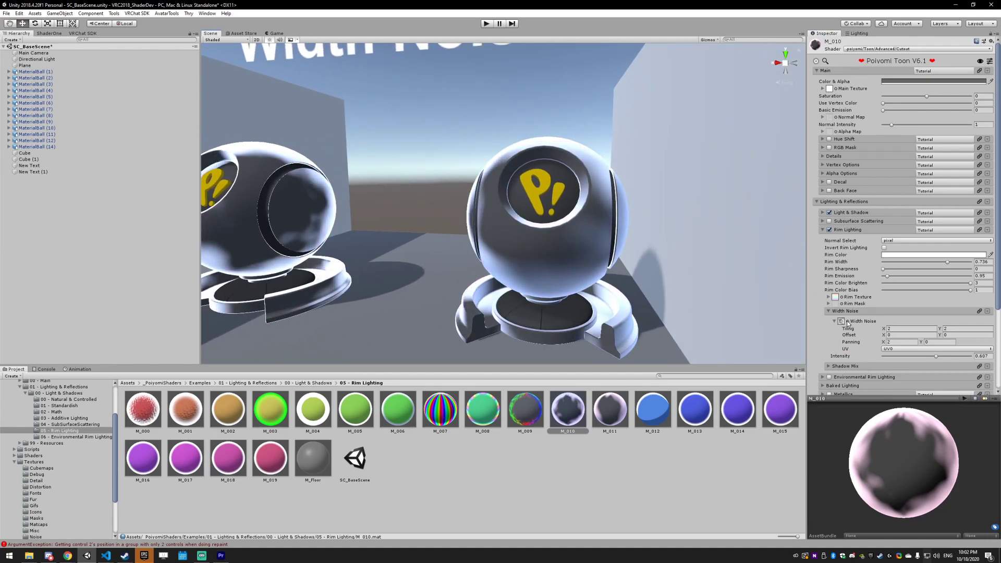
click(611, 409)
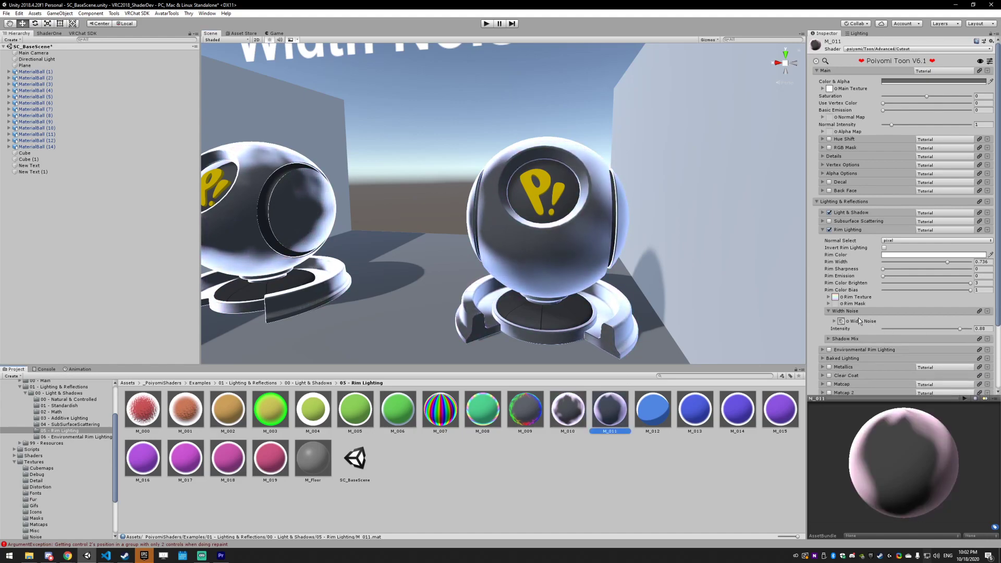
drag(958, 329, 866, 332)
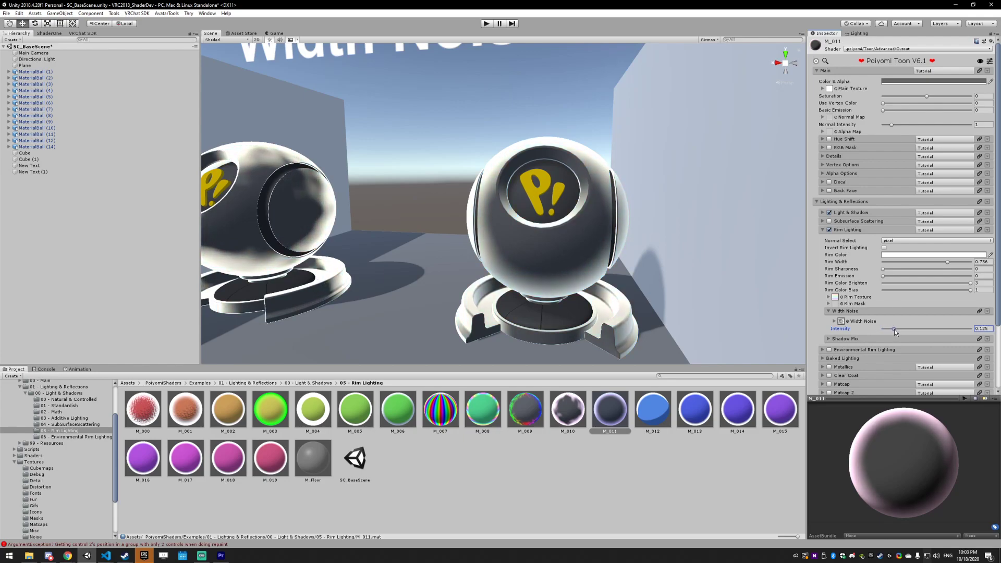
drag(895, 331, 983, 326)
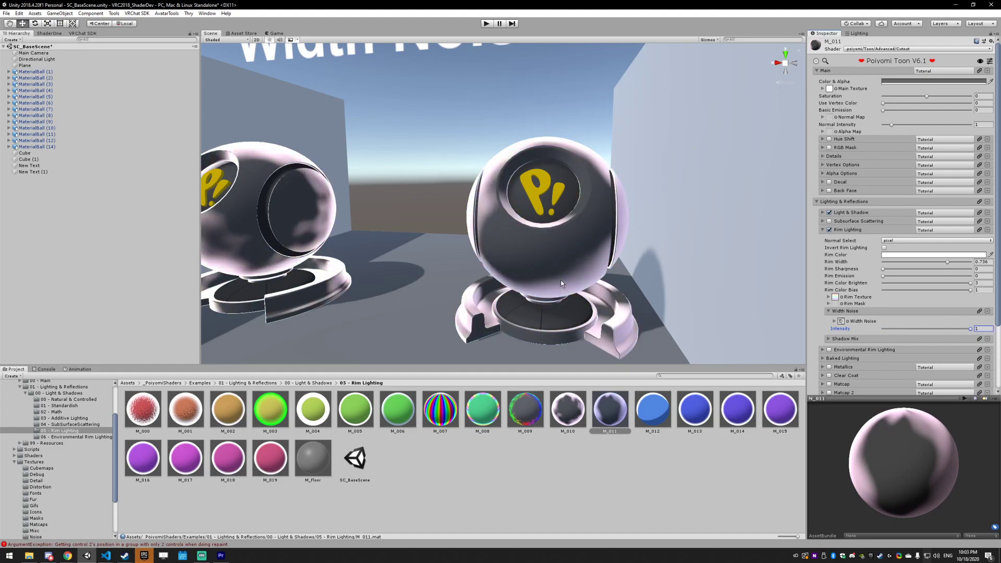
Step: Go to the Shadow Mix example, select material M_012, try a Shadow Mix In of 0 and set it back to 1
scroll(561, 283, down, 3)
right_drag(627, 273, 596, 268)
key(s)
key(x)
key(d)
key(w)
key(a)
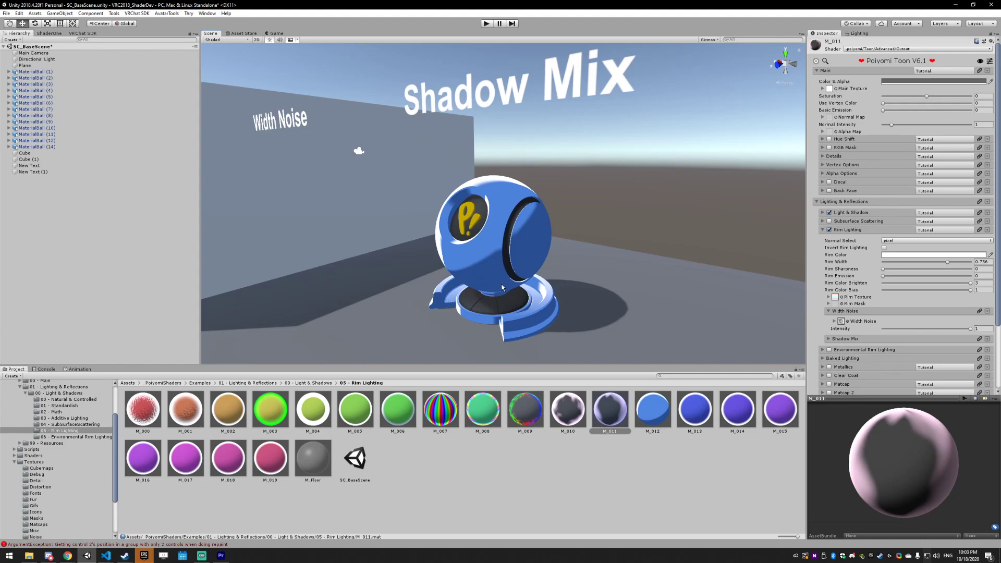
click(651, 416)
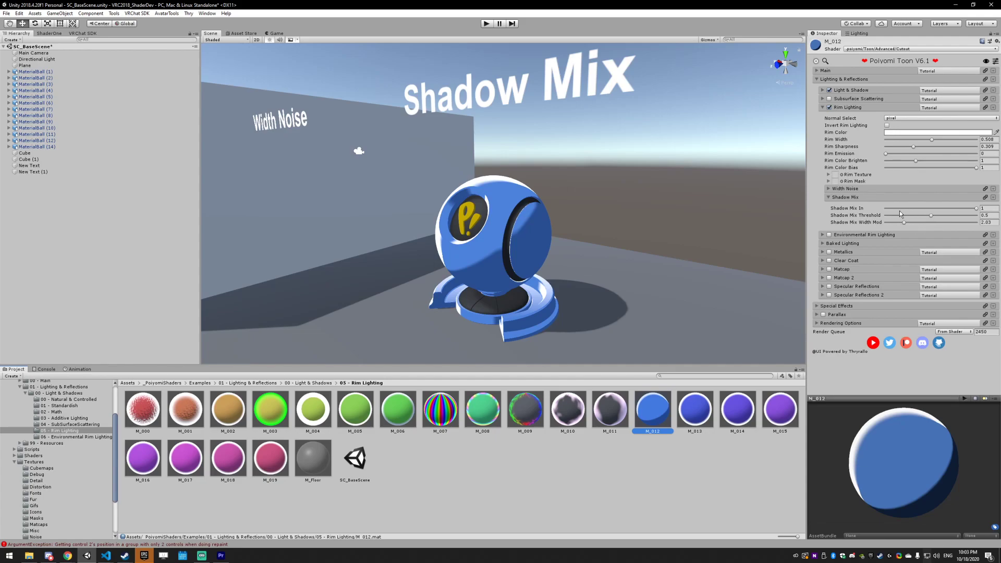
drag(972, 208, 843, 205)
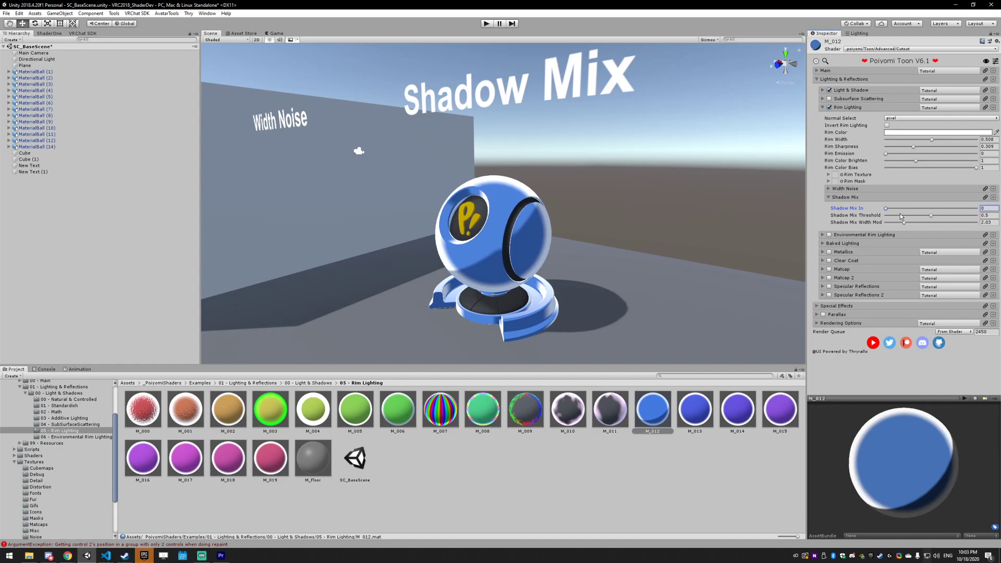
drag(886, 208, 977, 208)
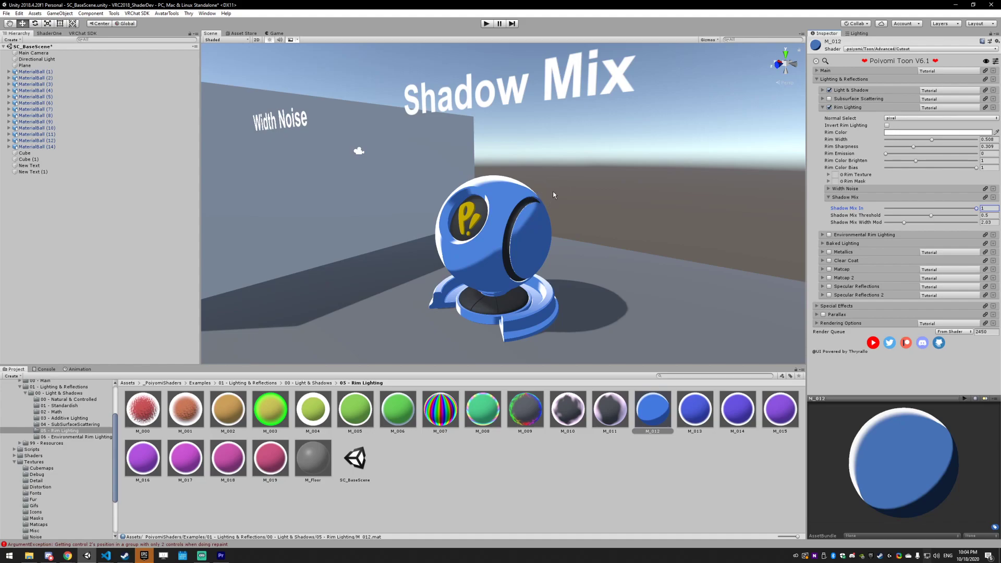
Step: Try Shadow Mix Threshold values of 0.392 and 0.655 on M_012 and reset it to 0.5
mouse_move(933, 217)
mouse_down()
mouse_move(890, 218)
mouse_move(931, 225)
mouse_move(921, 231)
mouse_up()
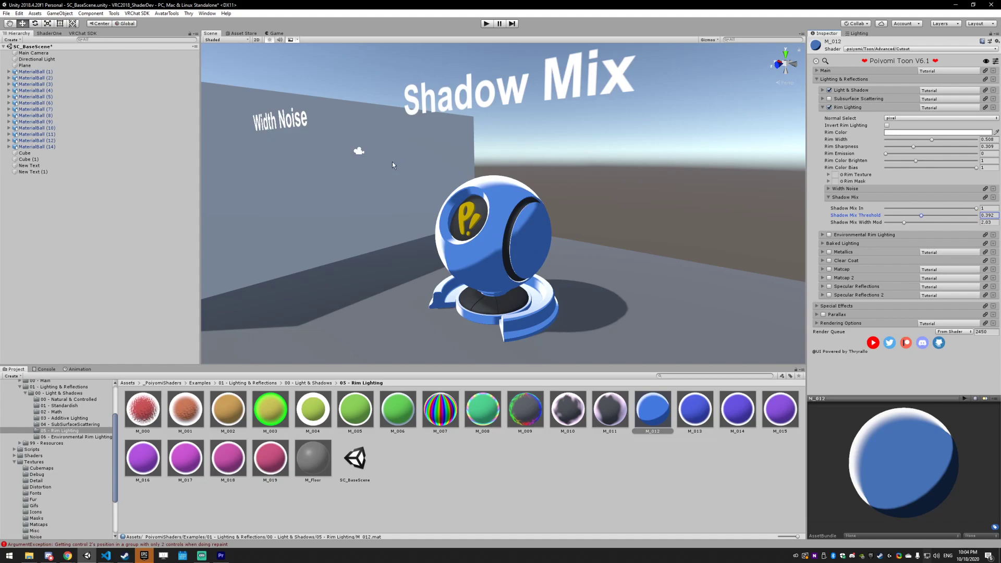
drag(921, 216, 928, 215)
click(994, 215)
text(.5)
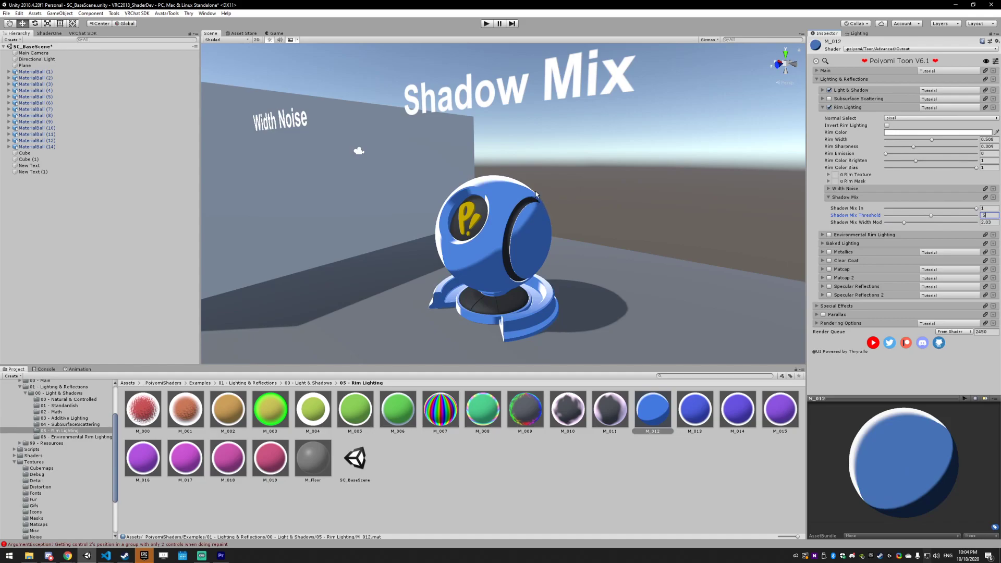
mouse_move(931, 215)
mouse_down()
mouse_move(836, 218)
mouse_move(979, 216)
mouse_move(947, 218)
mouse_up()
click(987, 214)
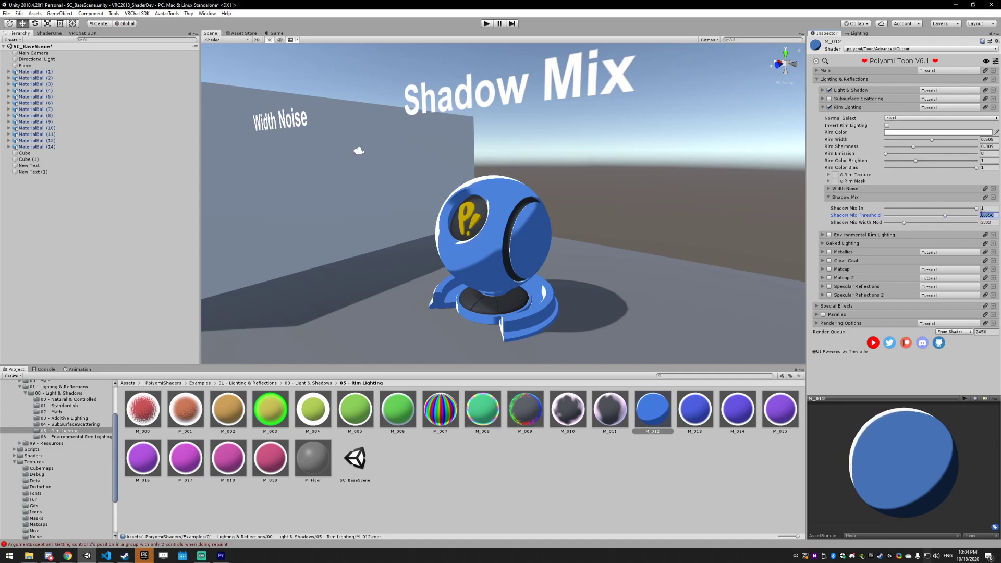
text(.5)
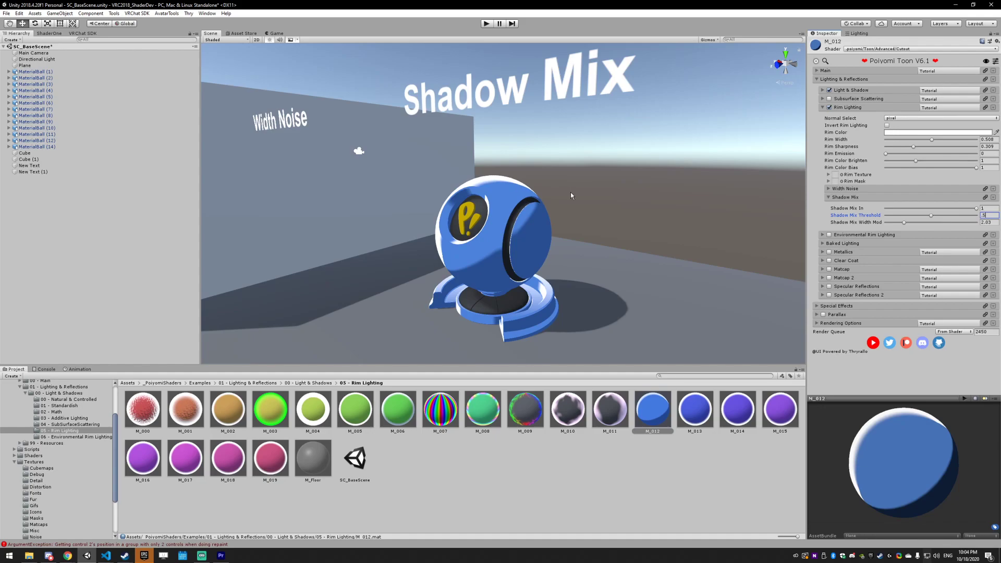
Step: Set M_012's Rim Width to 1, adjust the Shadow Mix Width Mod and collapse the Shadow Mix settings
drag(932, 140, 998, 151)
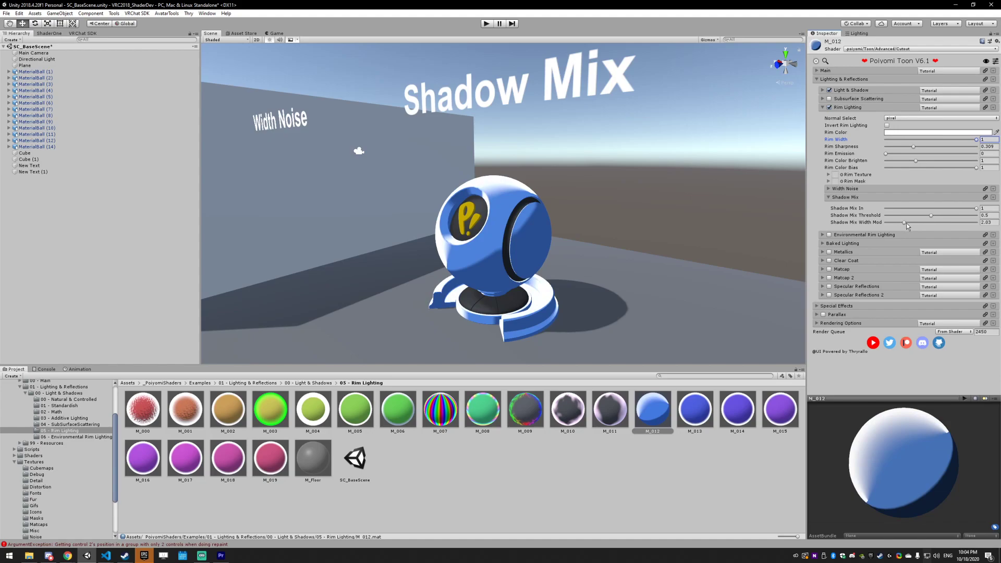
mouse_move(906, 223)
mouse_down()
mouse_move(886, 223)
mouse_move(984, 222)
mouse_move(889, 220)
mouse_move(900, 218)
mouse_up()
click(849, 197)
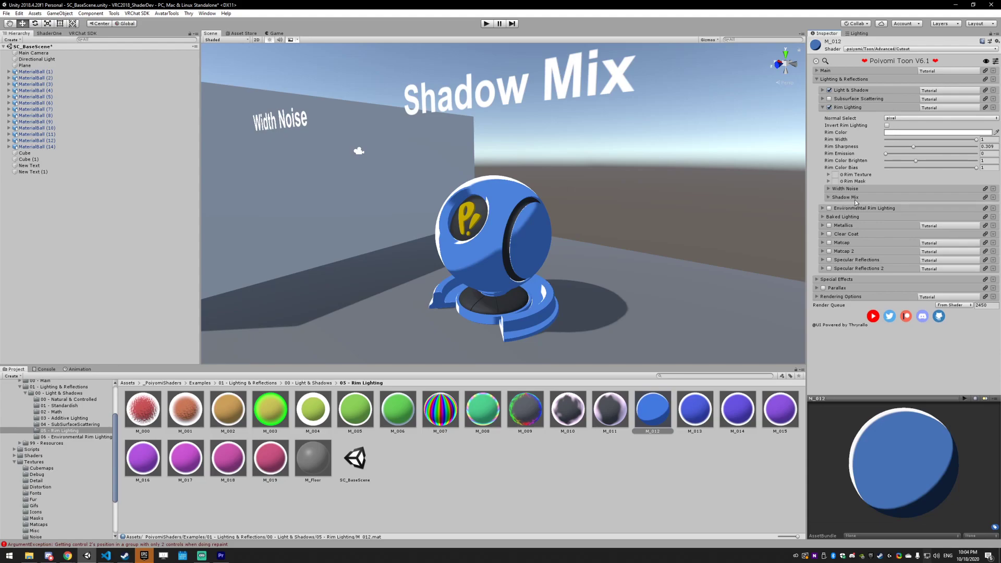